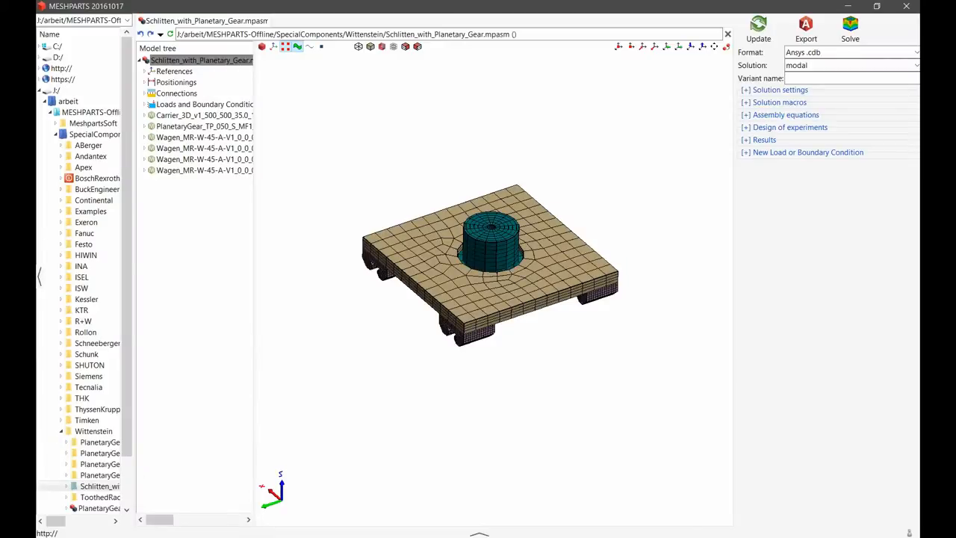
- Open the report generator for the Schlitten_with_Planetary_Gear assembly from its solution macros and position its window over the model
left_click(181, 62)
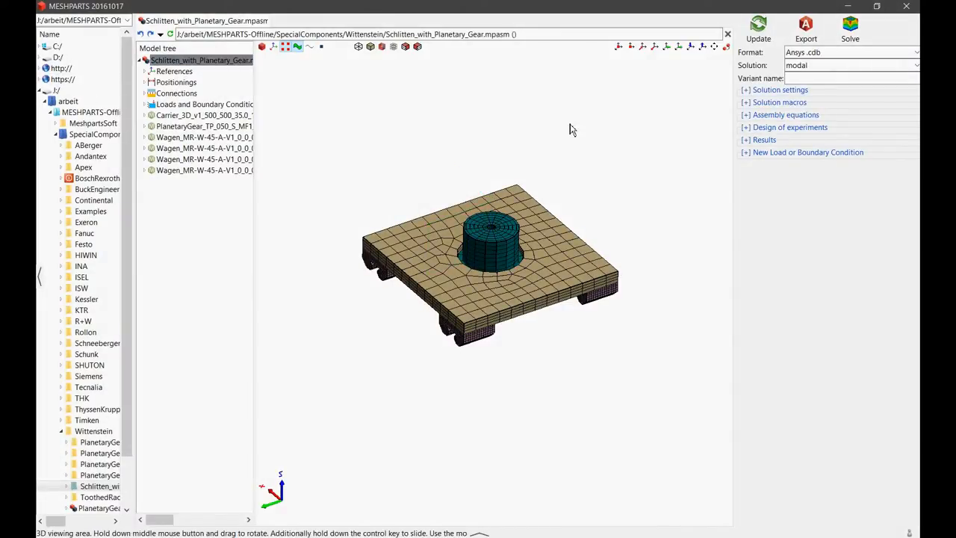
left_click(747, 104)
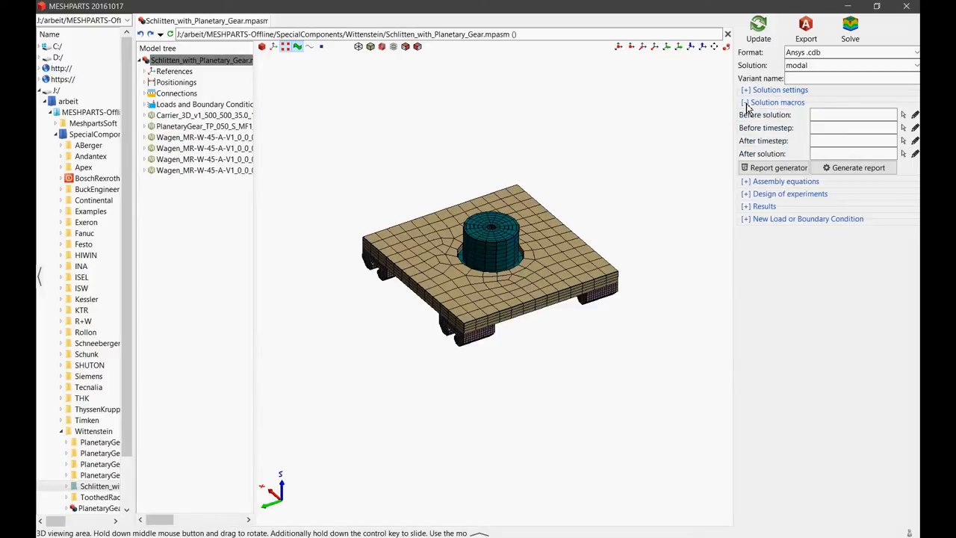
left_click(786, 171)
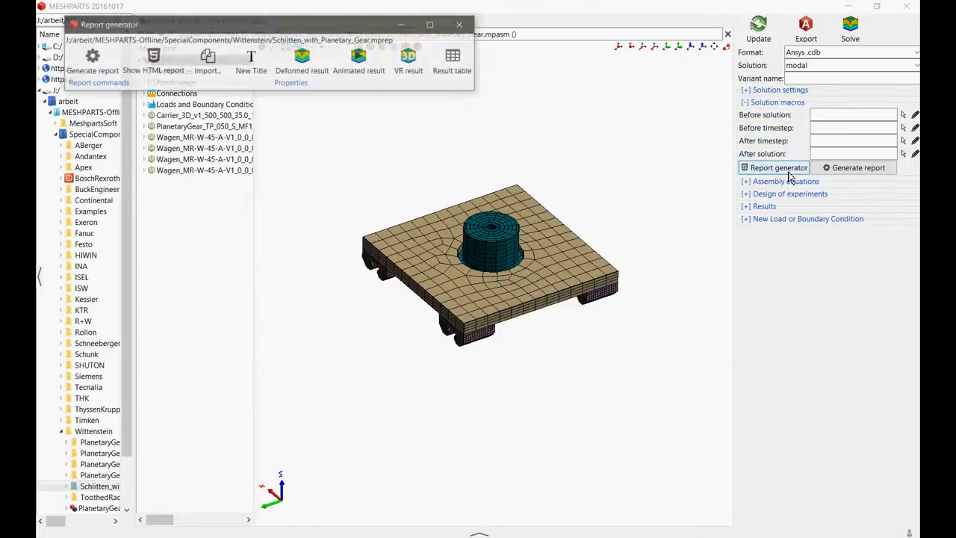
left_click_drag(330, 30, 464, 89)
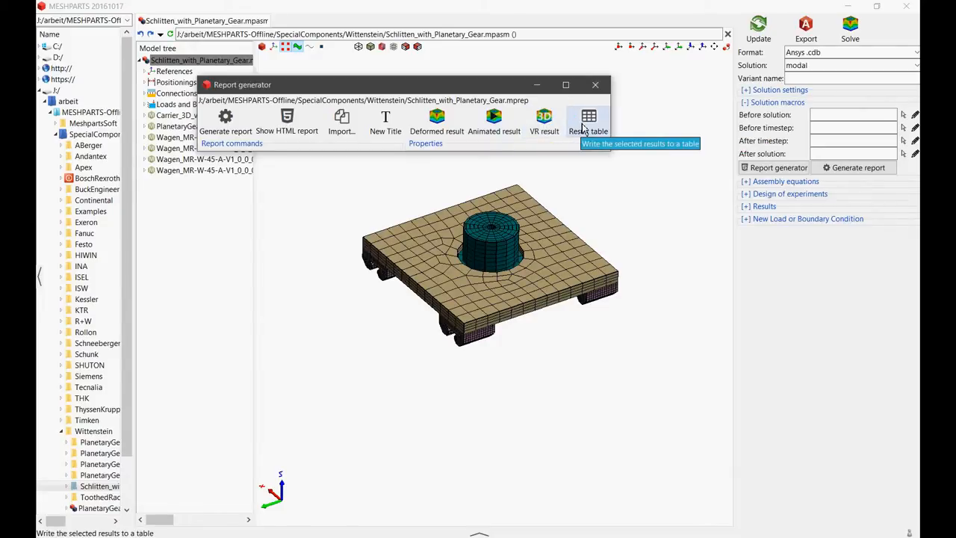
left_click(626, 184)
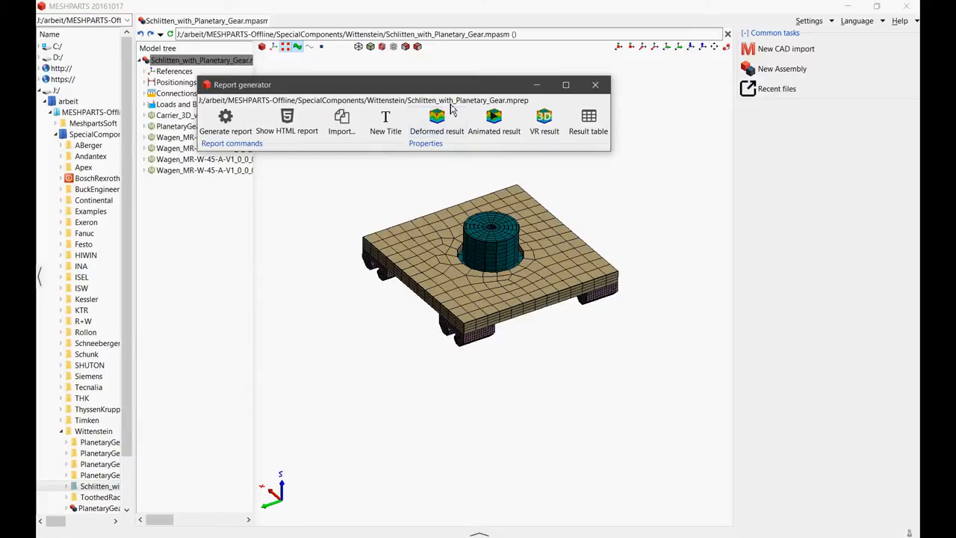
- Add a Deformed result command to the report and title it "First Mode"
left_click(450, 133)
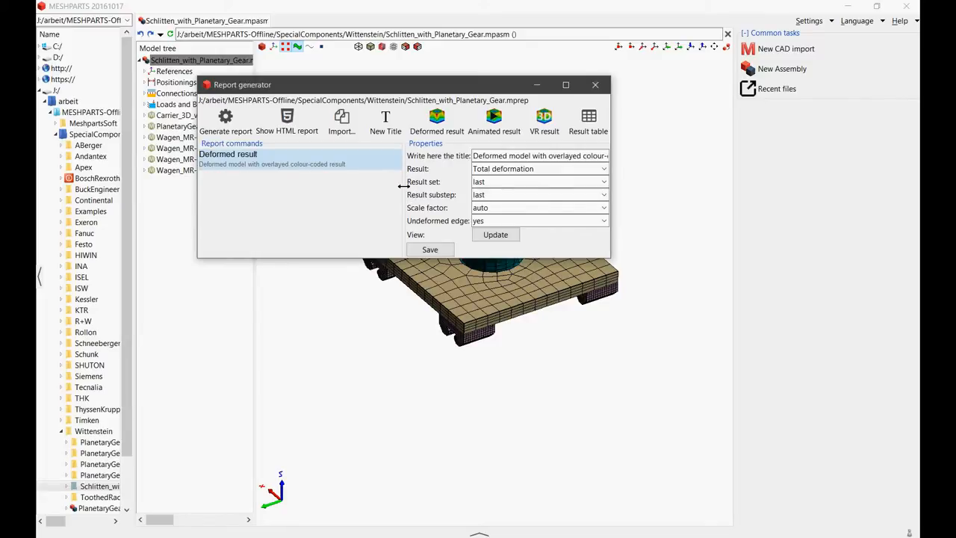
left_click_drag(403, 186, 362, 182)
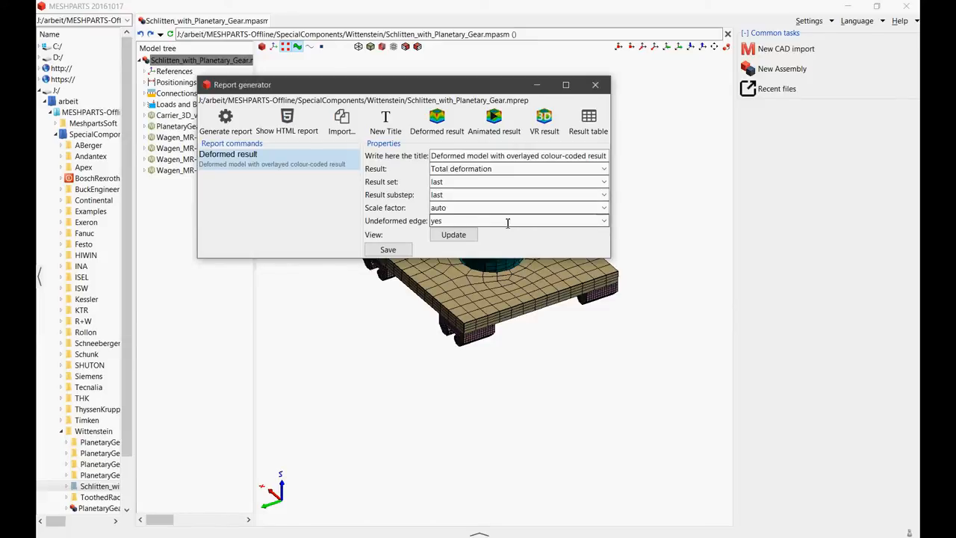
left_click(468, 157)
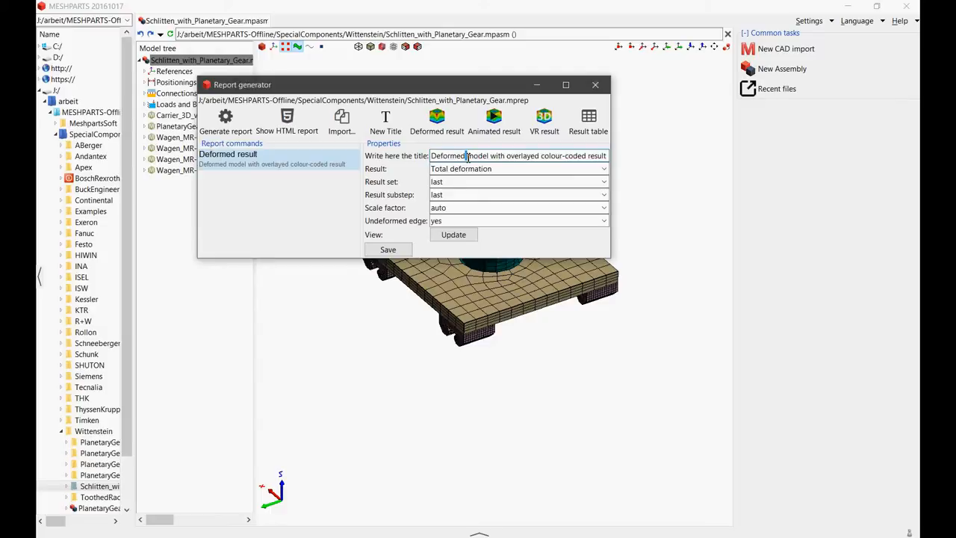
key("ctrl+a")
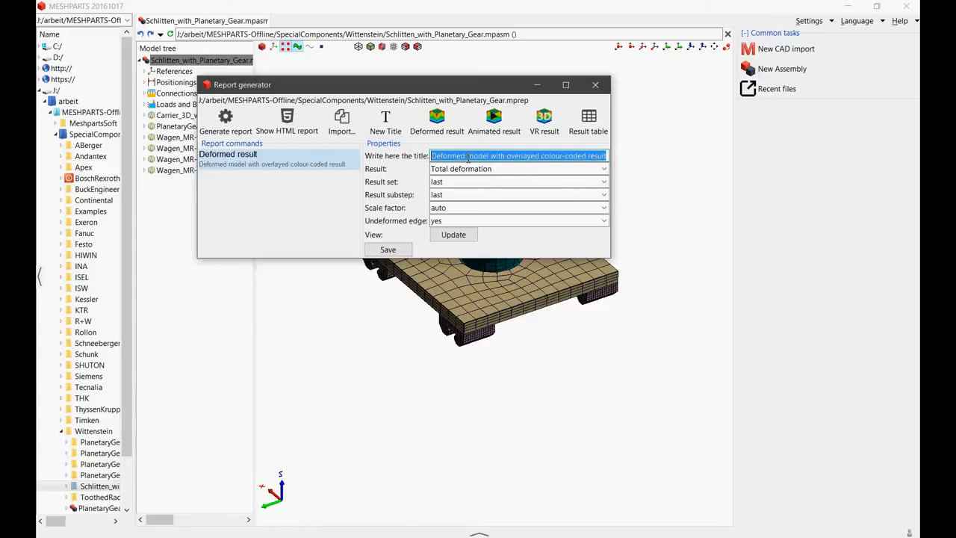
type("First")
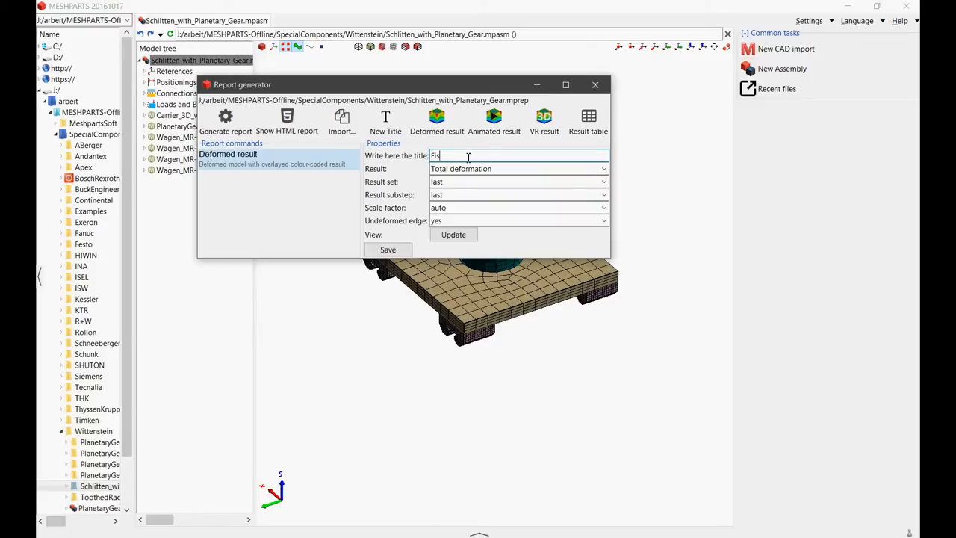
type(" Model")
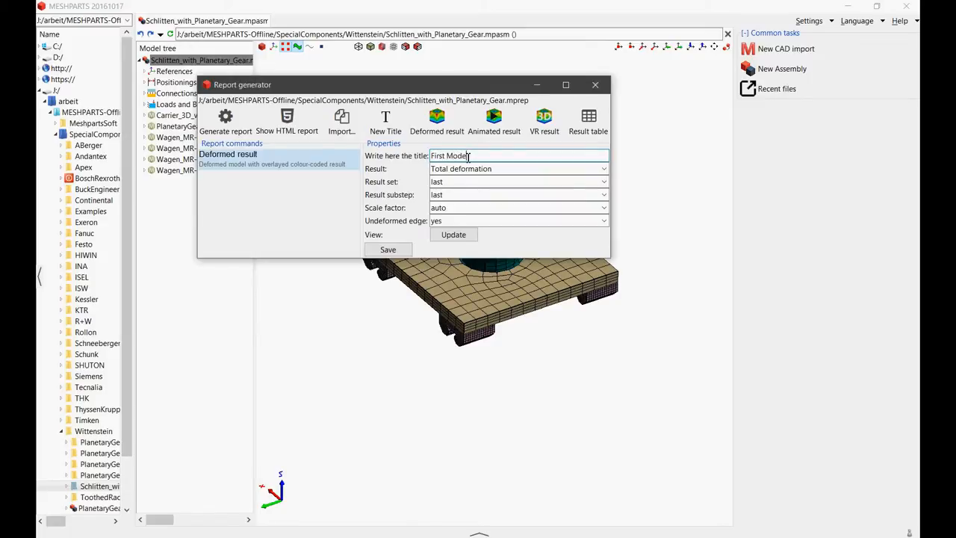
- Keep Total deformation as the displayed result and set both the result set and result substep to 1
left_click(604, 171)
left_click(604, 171)
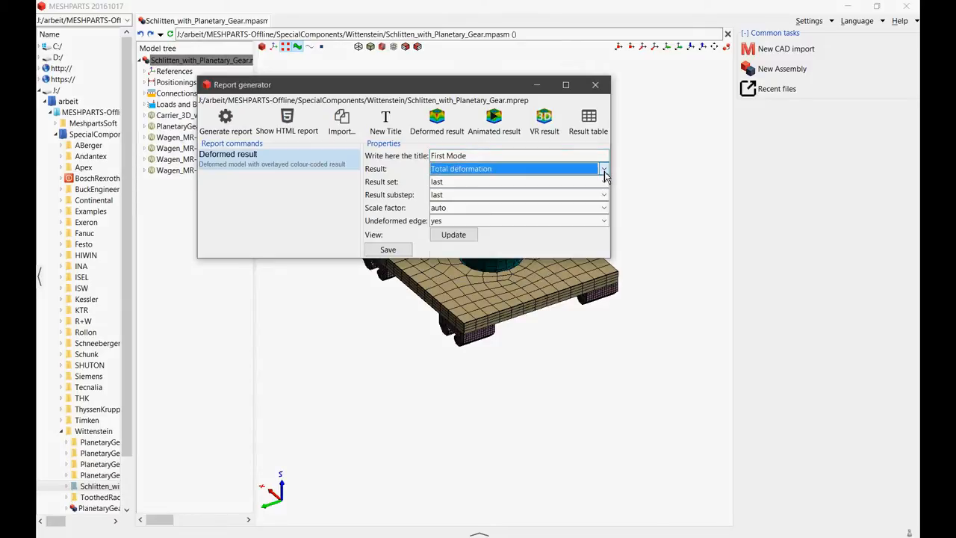
left_click(604, 171)
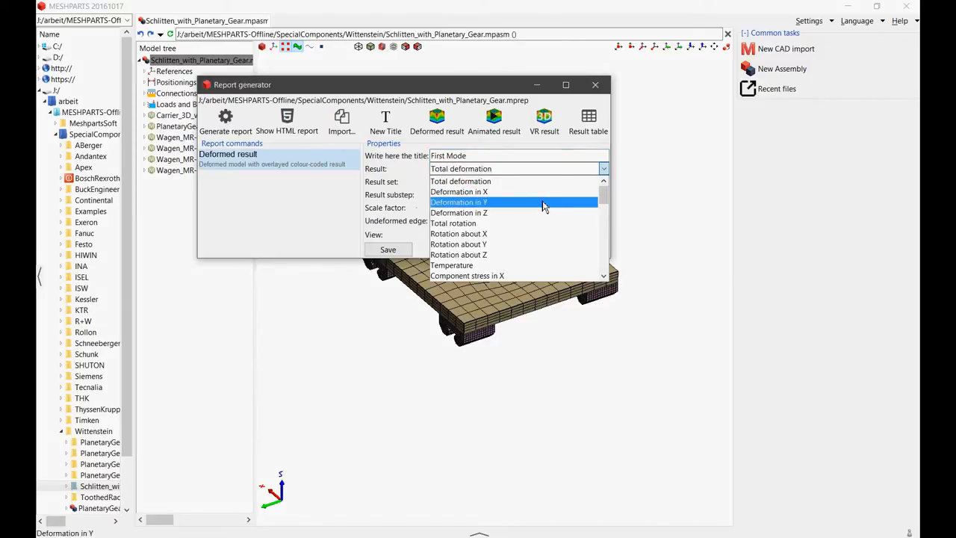
scroll(527, 236, "down", 3)
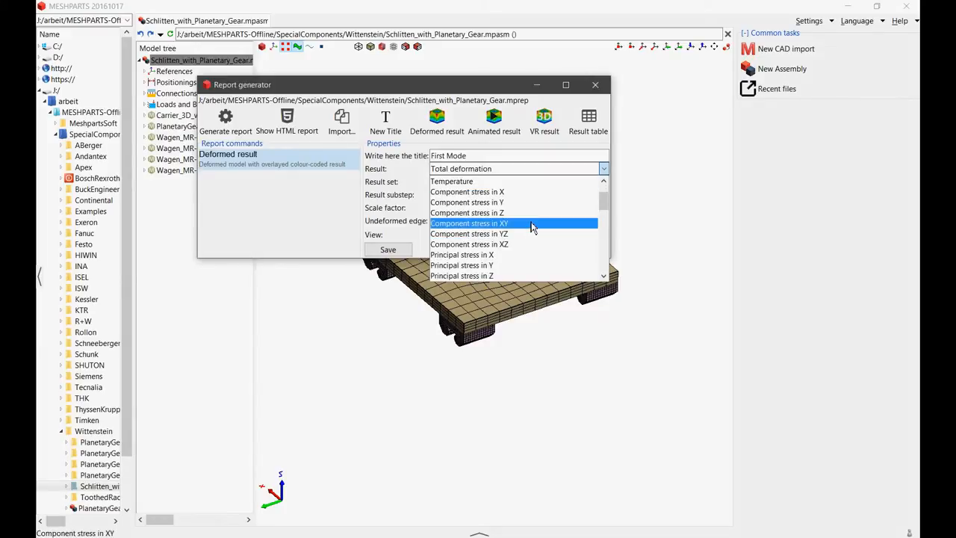
scroll(551, 216, "up", 3)
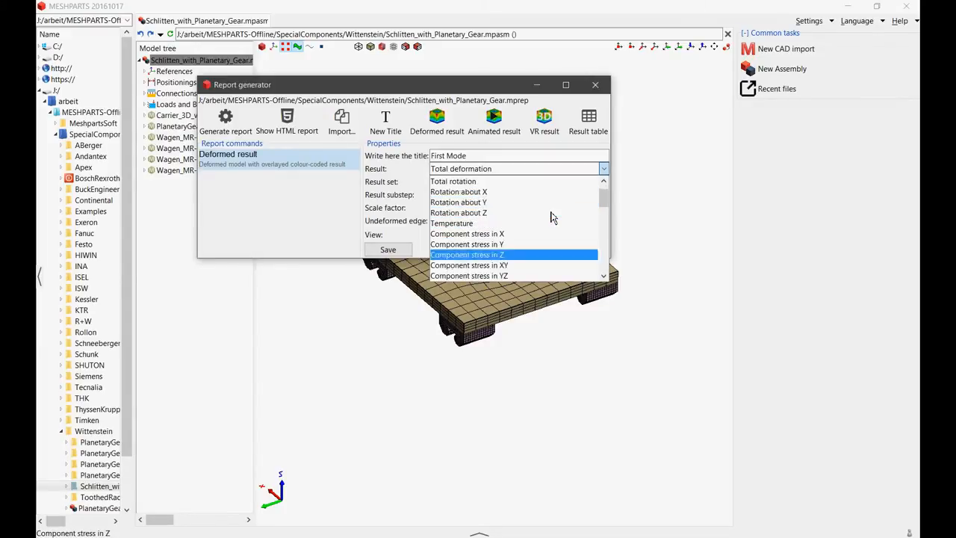
left_click(605, 173)
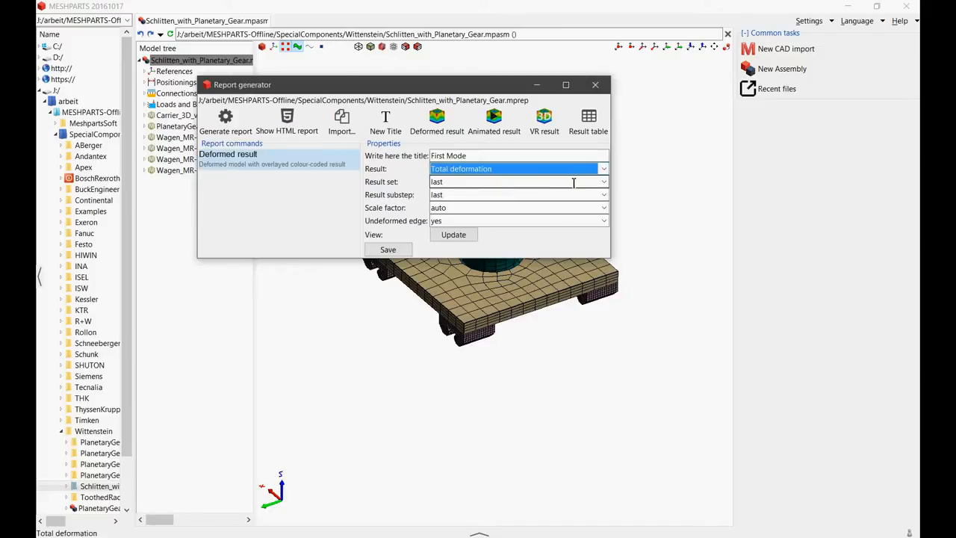
left_click(604, 181)
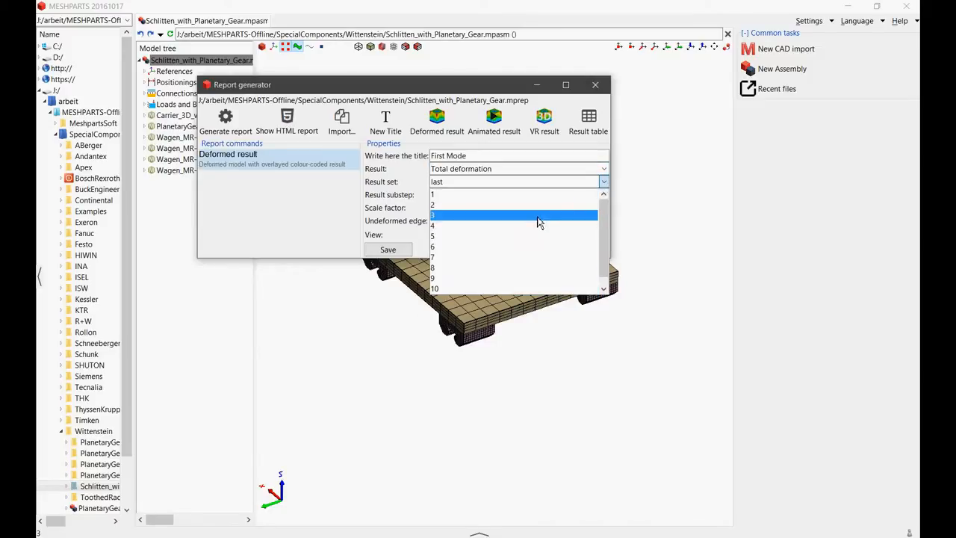
left_click(490, 196)
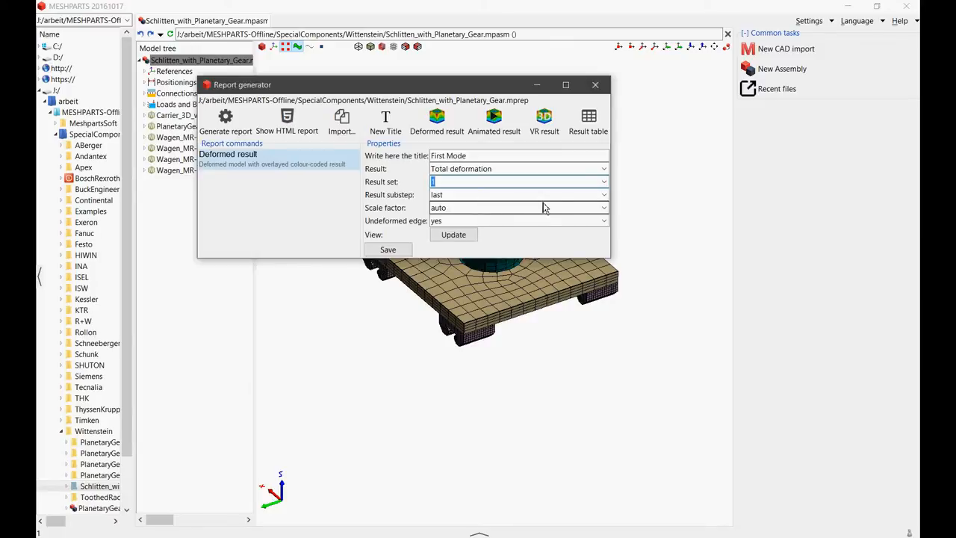
left_click(604, 196)
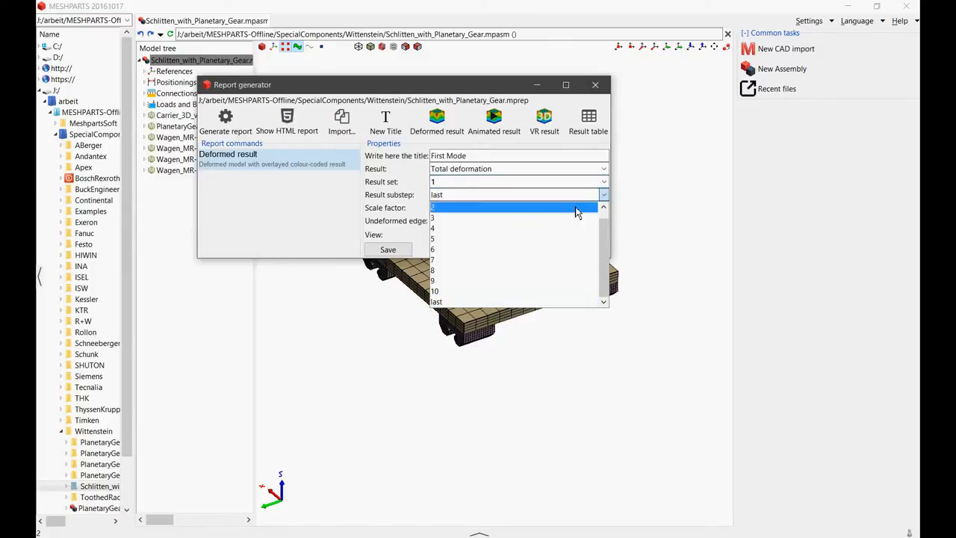
left_click(464, 210)
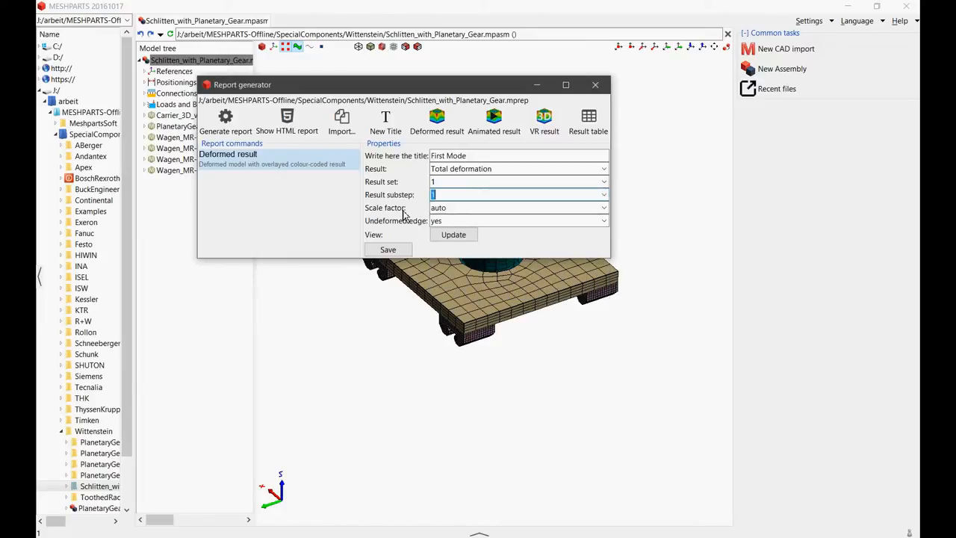
- Keep the scale factor at auto and the undeformed edge at yes, and save the deformed result command
left_click(604, 207)
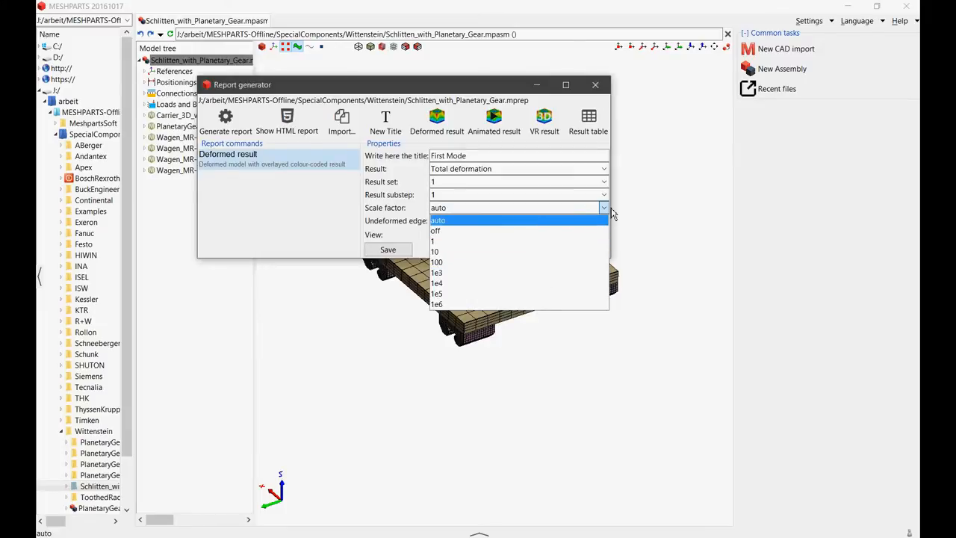
left_click(568, 221)
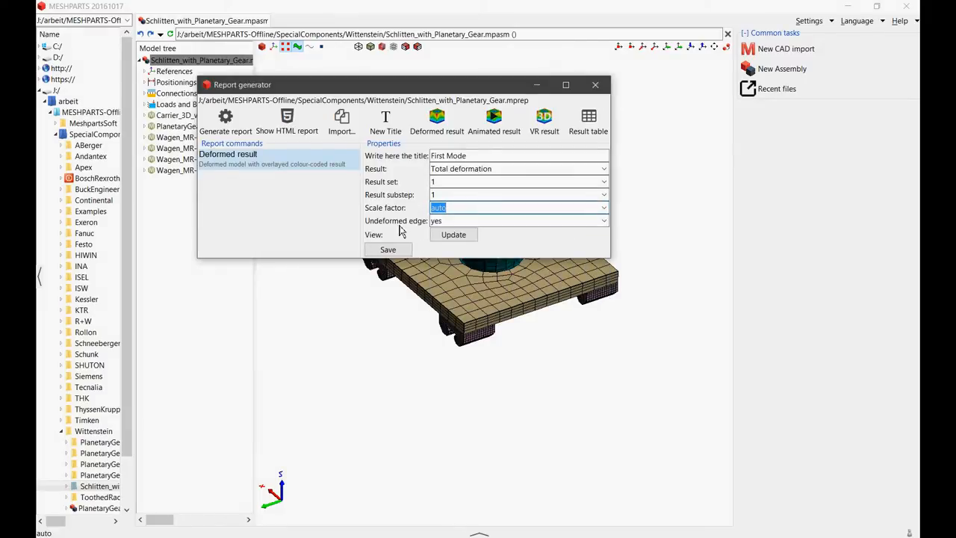
left_click(605, 222)
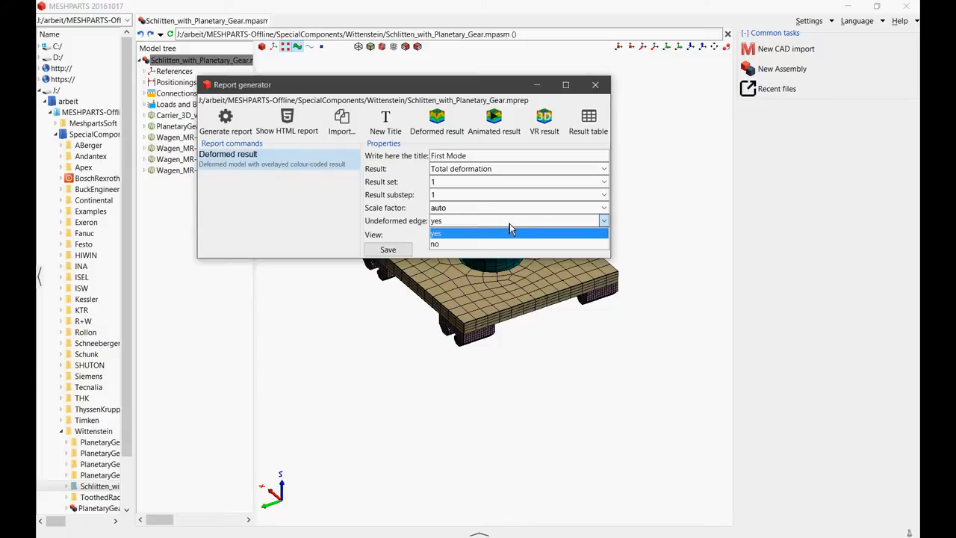
left_click(464, 233)
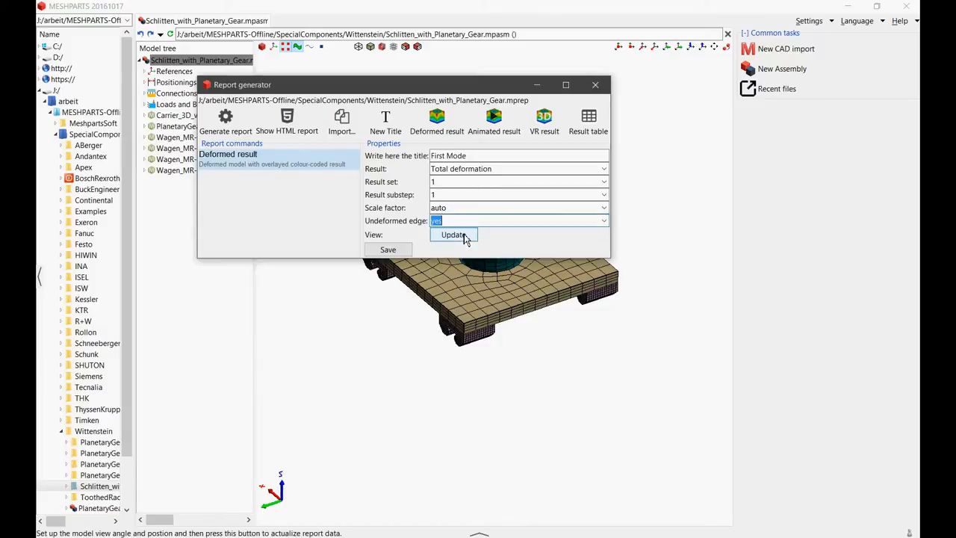
left_click(396, 253)
- Orient the model to show the carriage plate's underside, update the report command's view with that orientation, and save it
left_click_drag(369, 91, 641, 49)
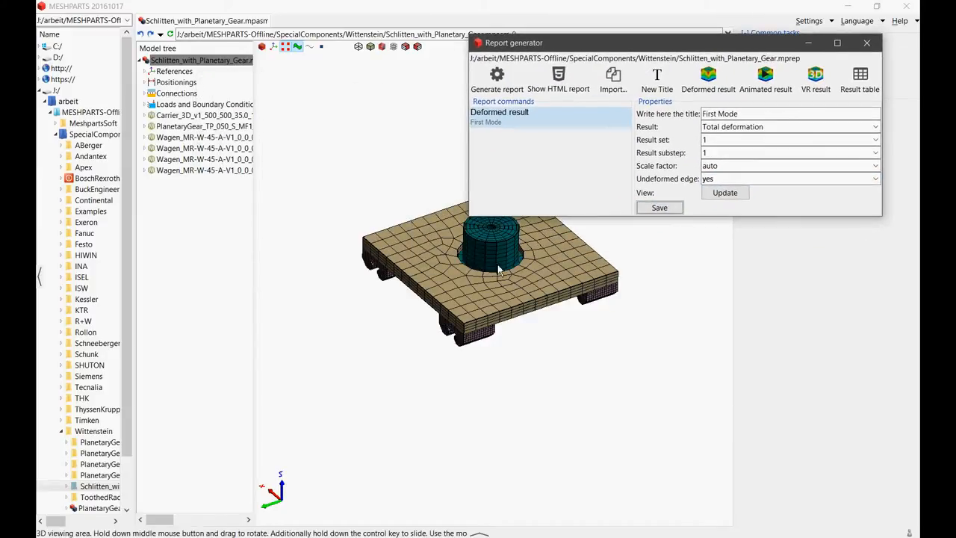
scroll(481, 266, "up", 2)
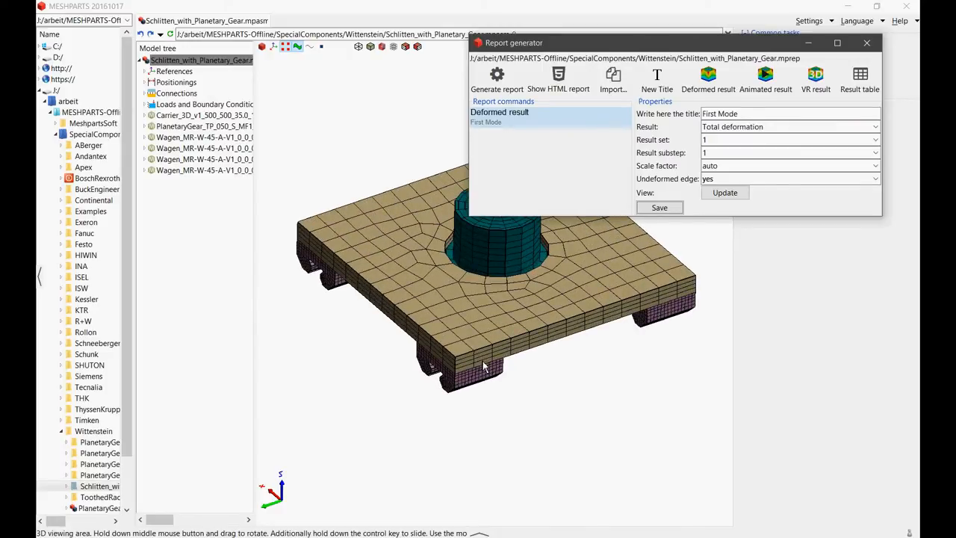
middle_click_drag(484, 366, 522, 347)
scroll(615, 293, "down", 1)
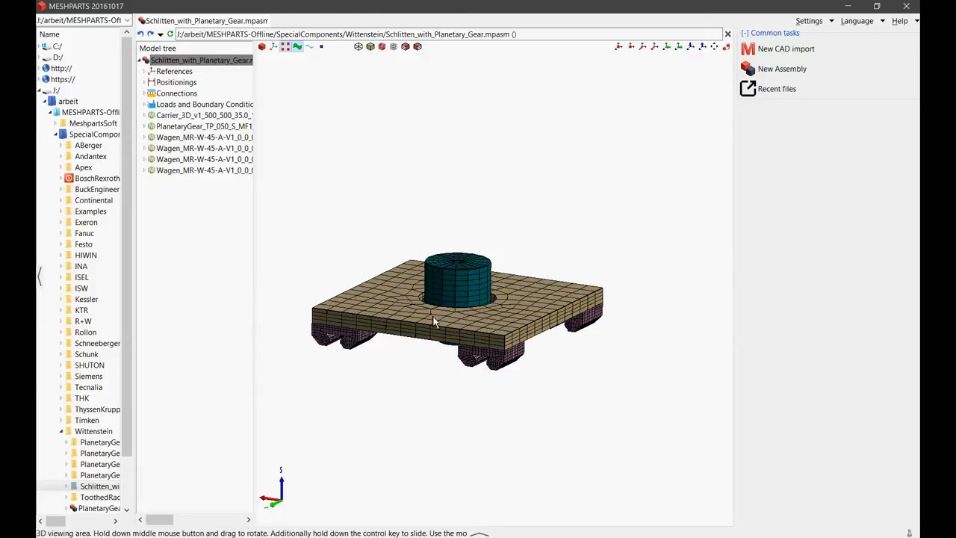
scroll(435, 320, "up", 3)
scroll(477, 331, "down", 2)
middle_click_drag(499, 334, 436, 329)
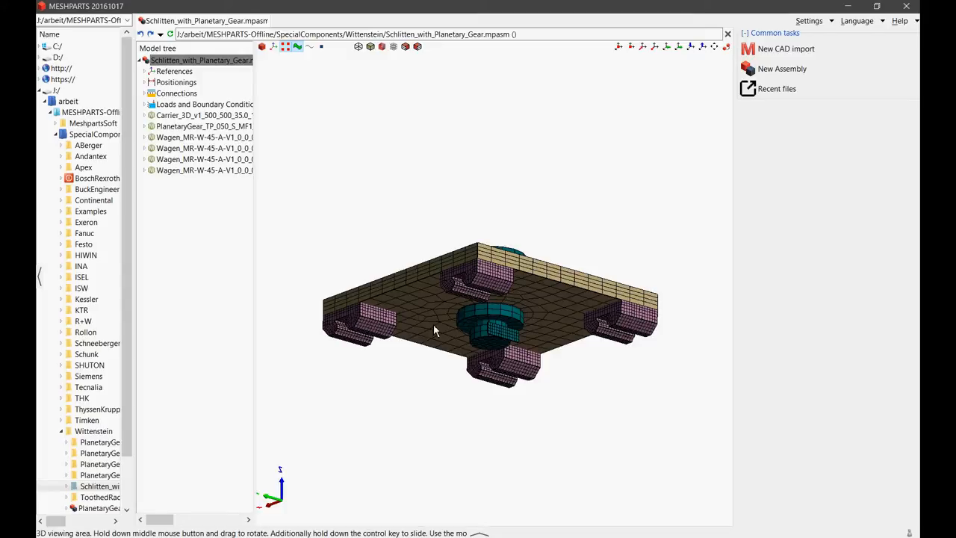
key("alt+Tab")
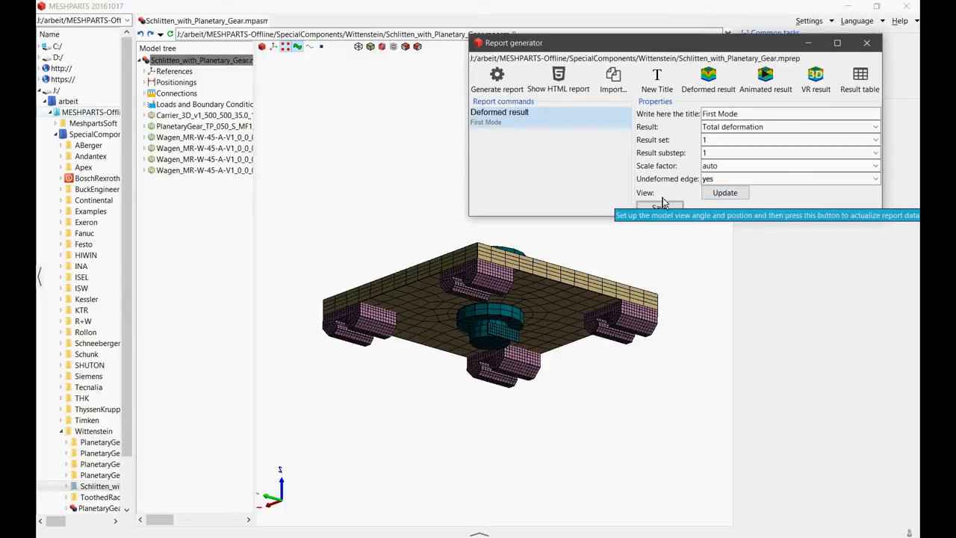
left_click(722, 197)
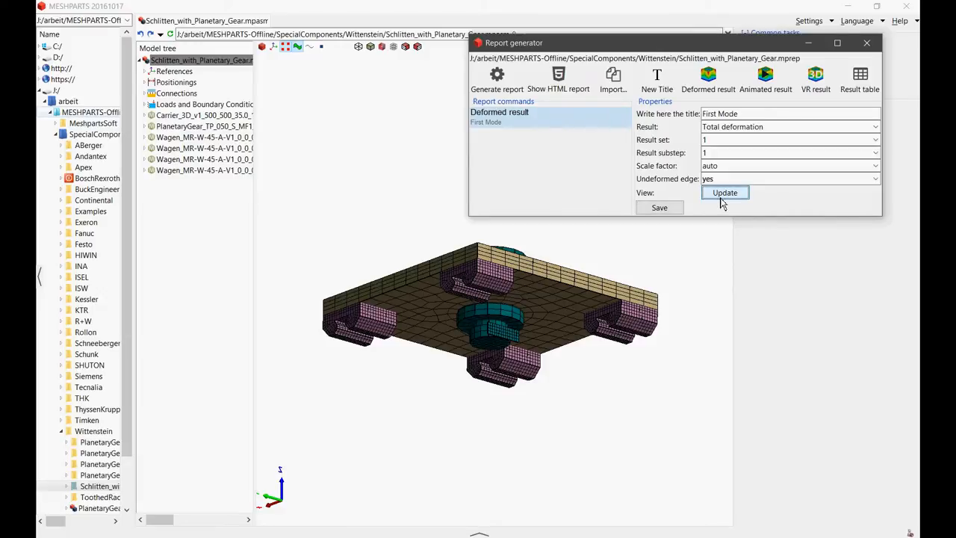
left_click(672, 209)
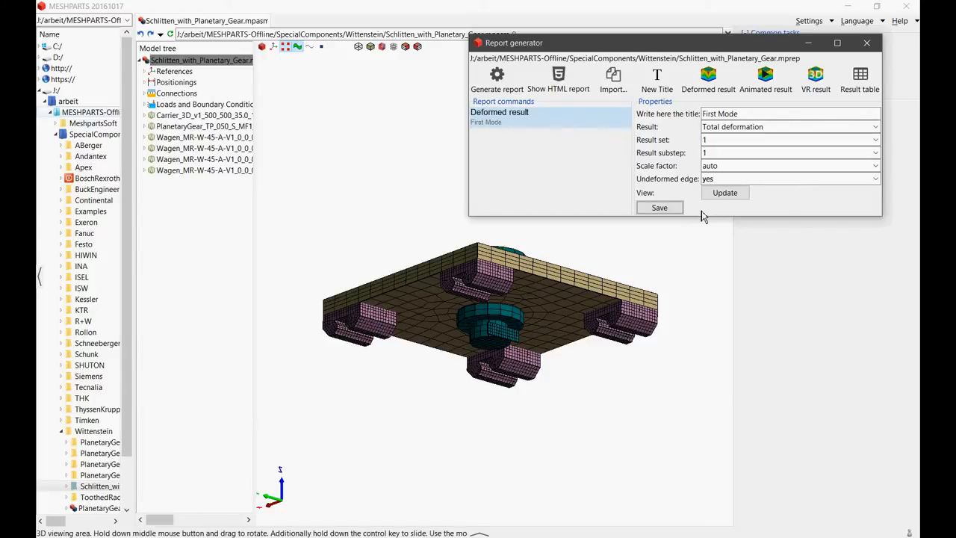
- Reveal the Schlitten_with_Planetary_Gear.mpasm assembly file in the explorer tree
left_click(210, 64)
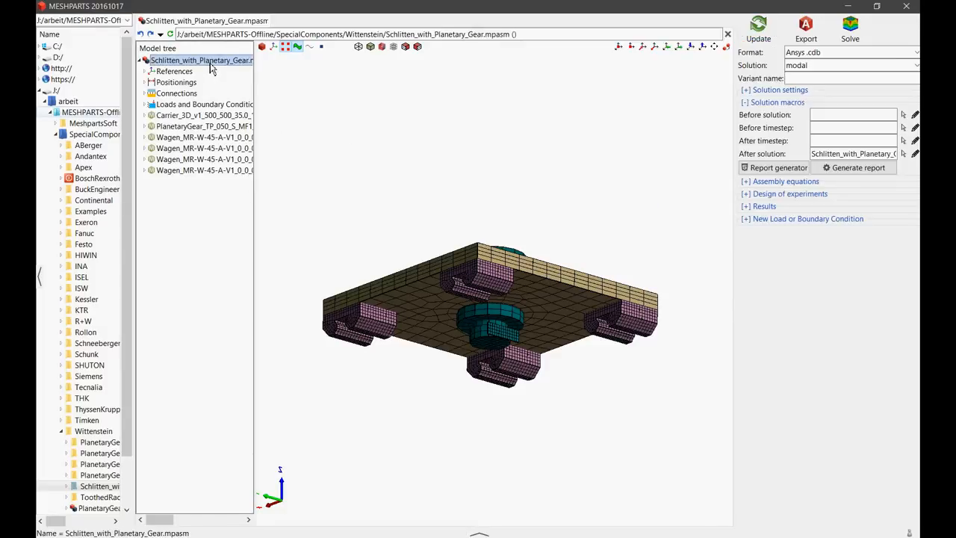
right_click(210, 63)
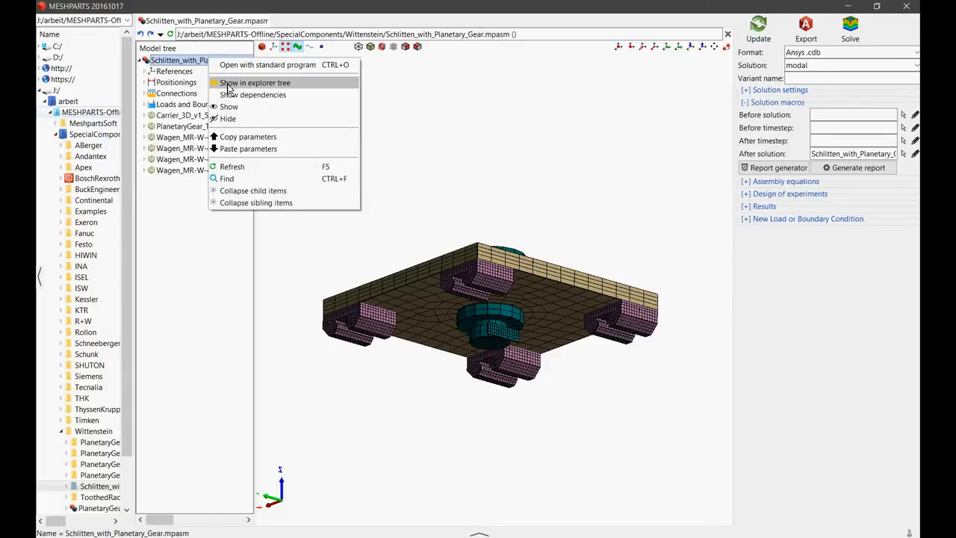
left_click(227, 84)
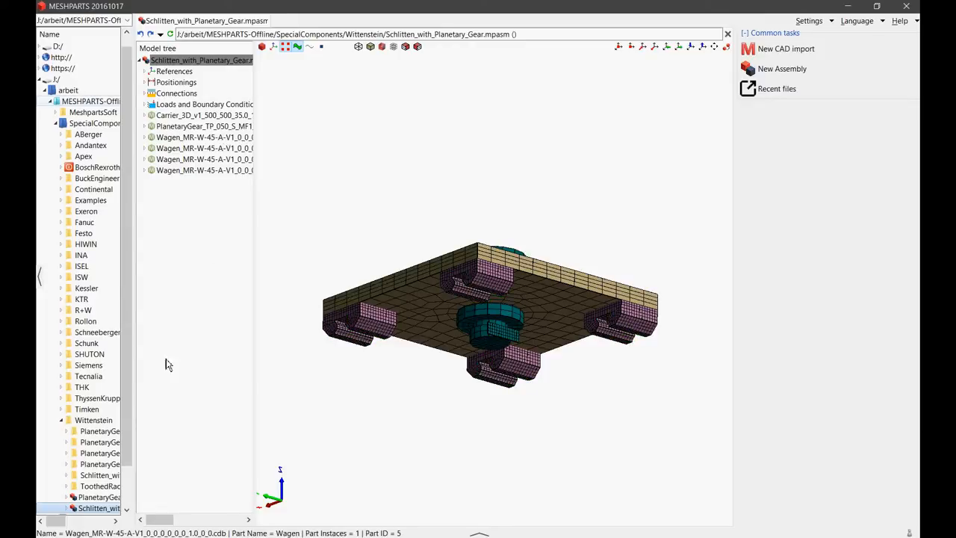
scroll(131, 430, "down", 2)
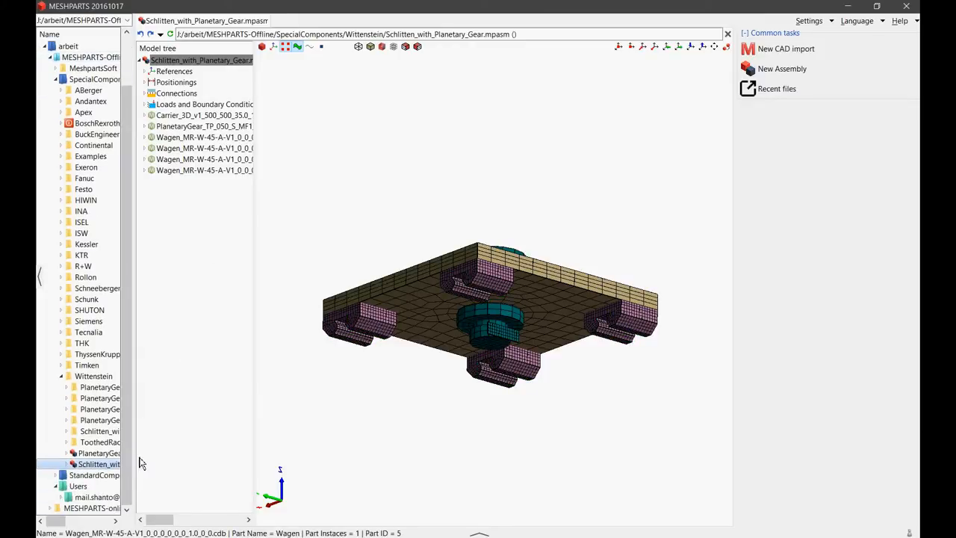
- Widen the explorer to examine the Schlitten_with_Planetary_Gear_report folder and its available actions, and narrow it again
left_click_drag(134, 457, 251, 468)
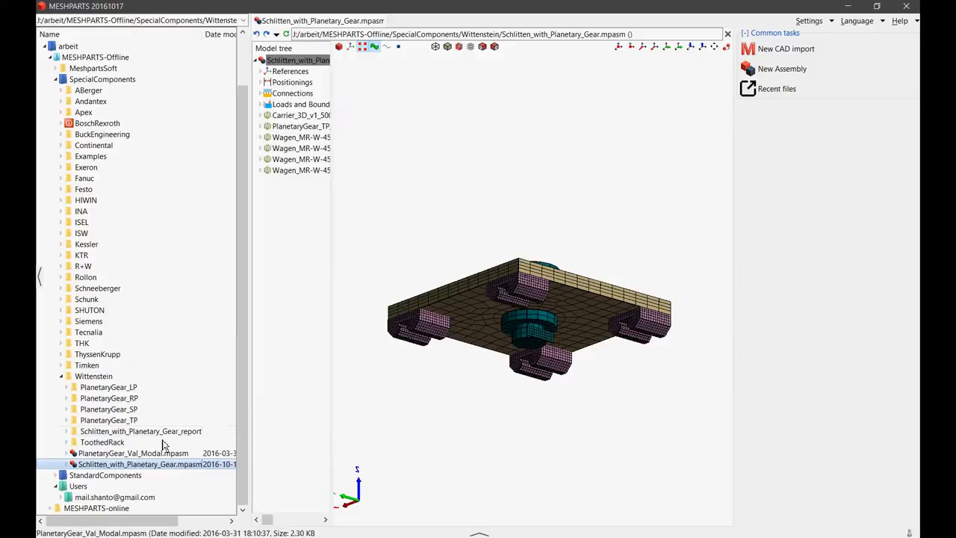
left_click(97, 435)
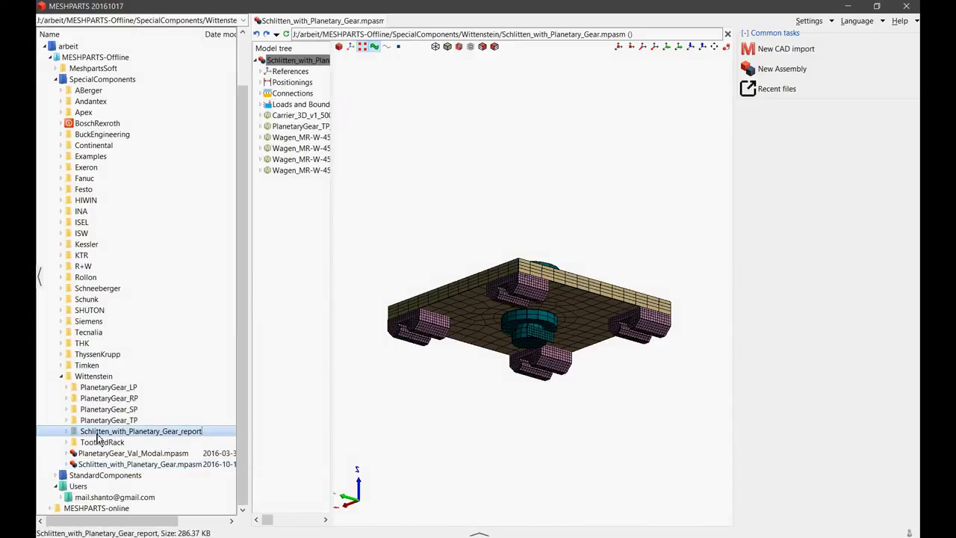
right_click(97, 434)
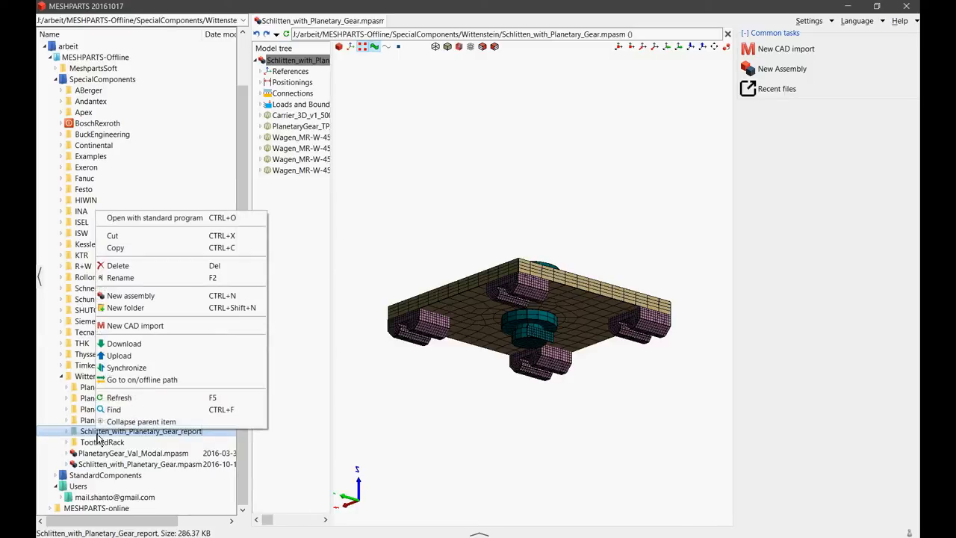
left_click(135, 437)
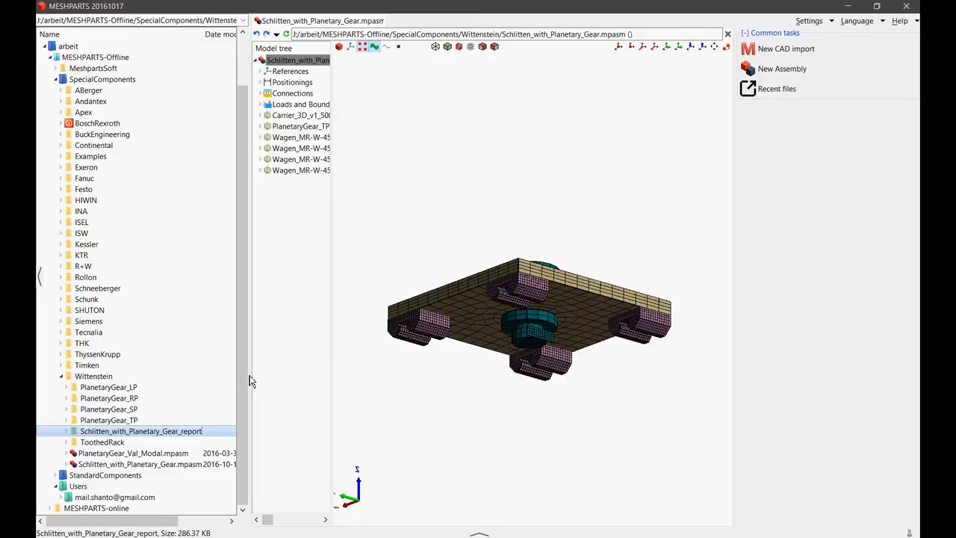
left_click(316, 63)
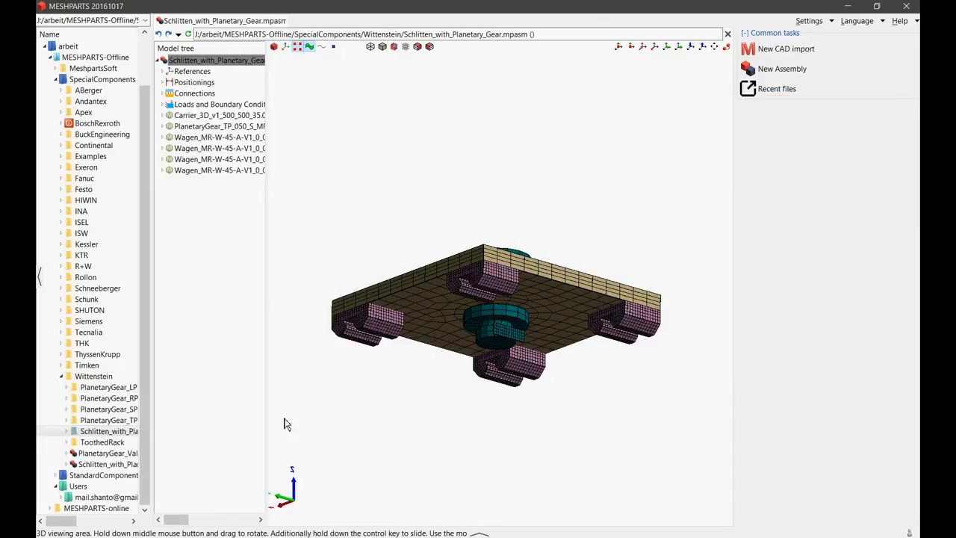
- Show the HTML report from the report generator in the web browser and examine its First Mode heading
key("alt+Tab")
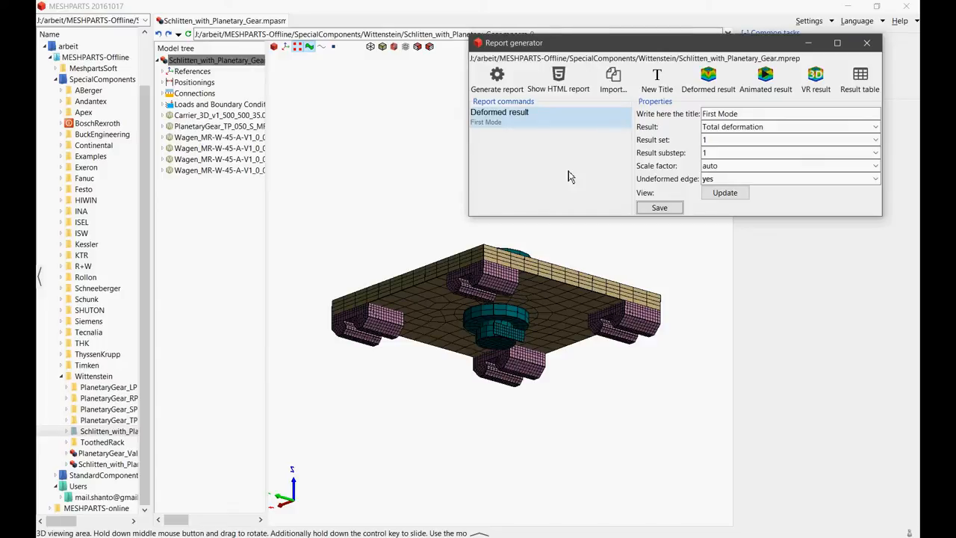
left_click(568, 83)
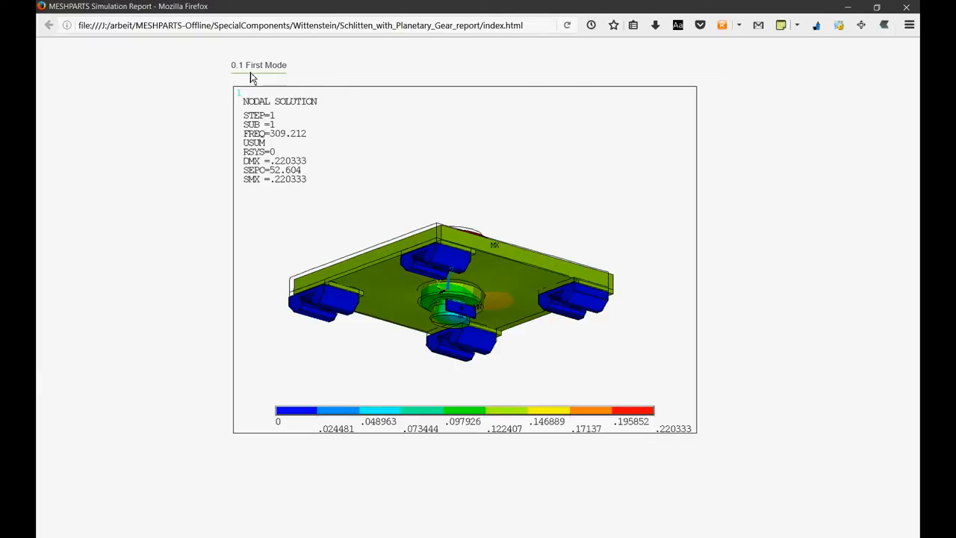
left_click_drag(233, 67, 299, 81)
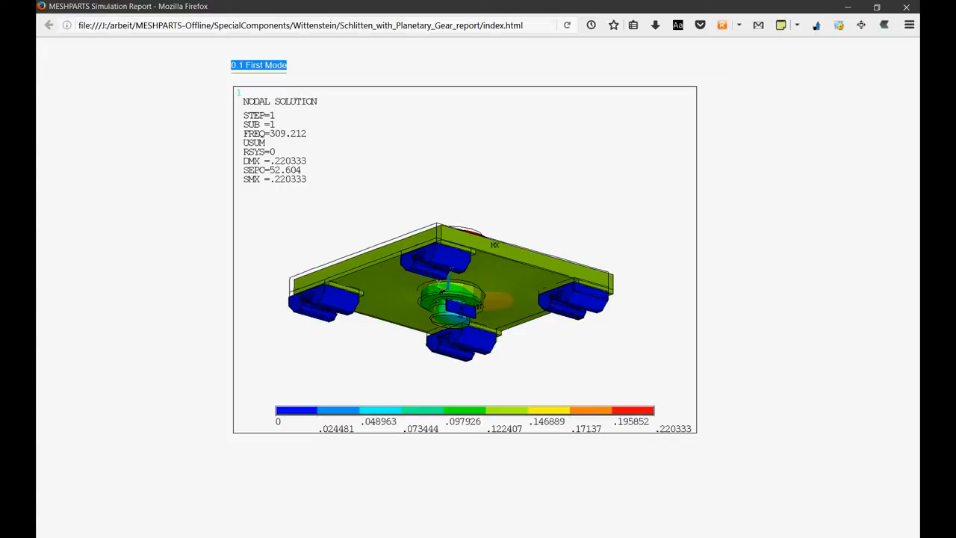
- Return to the report generator, add a title command, and move it above the First Mode deformed result
key("alt+Tab")
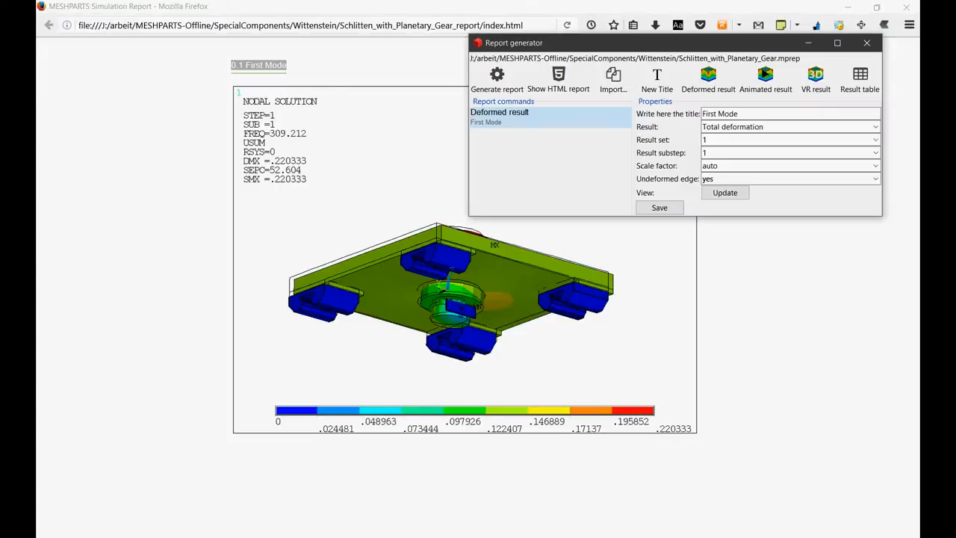
left_click(658, 80)
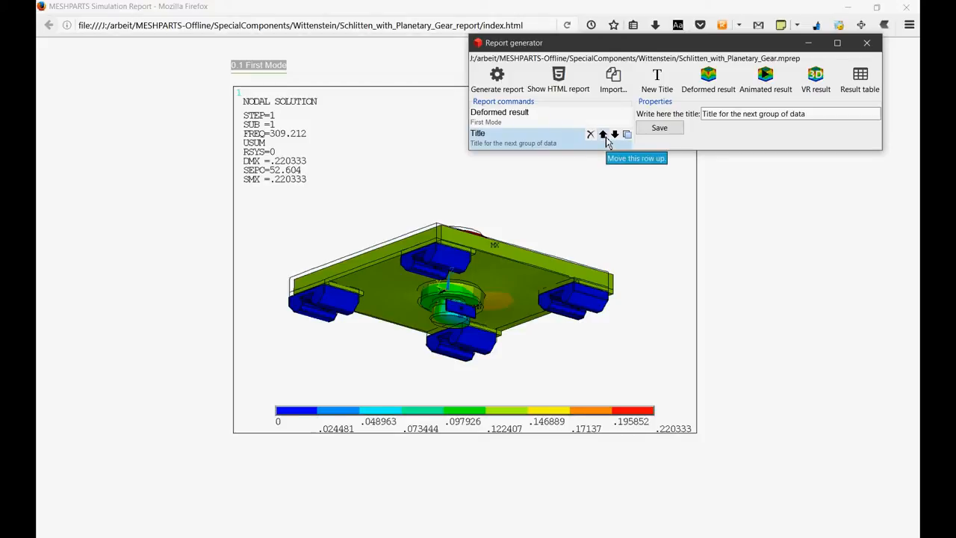
left_click(605, 136)
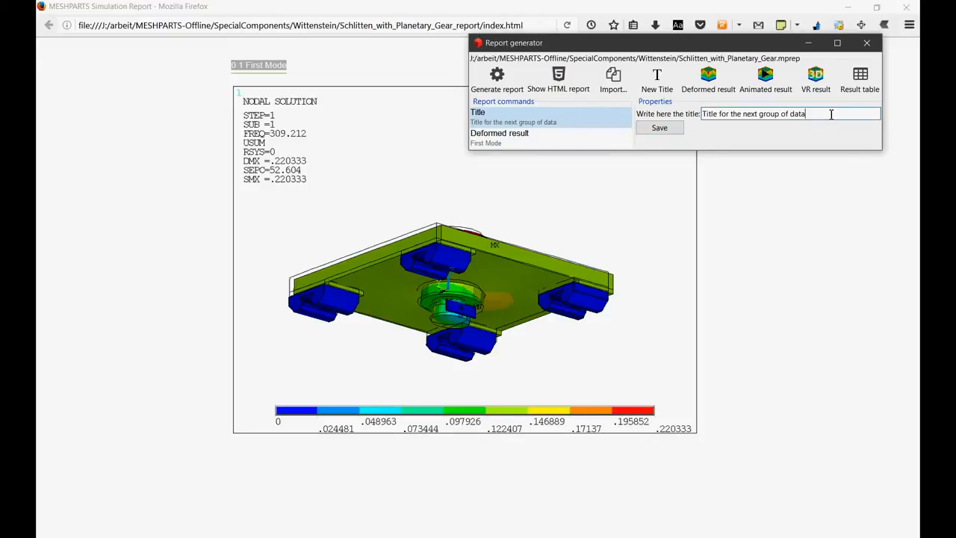
- Set the title command's text to Modal Analysis and save it
left_click_drag(832, 113, 694, 127)
type("Mo")
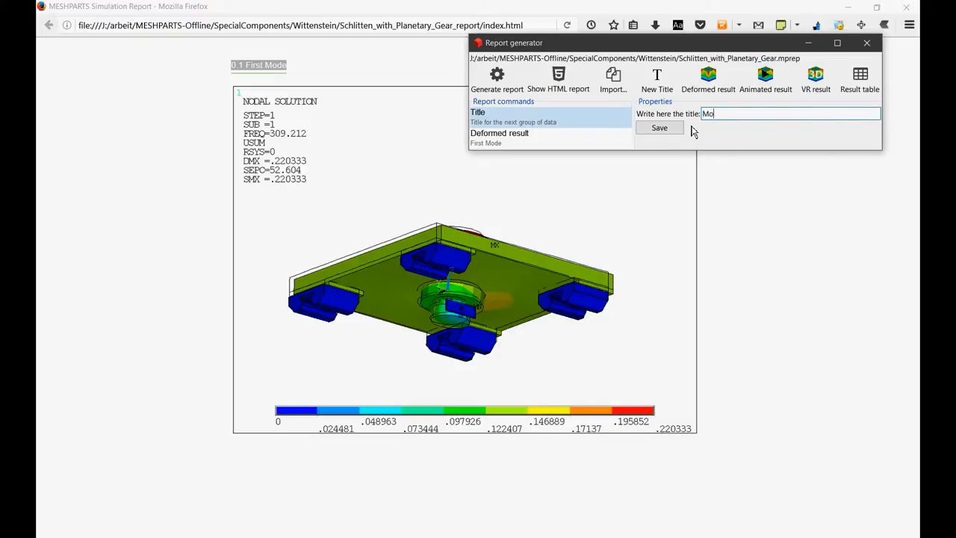
type("dal Analysis")
left_click(675, 128)
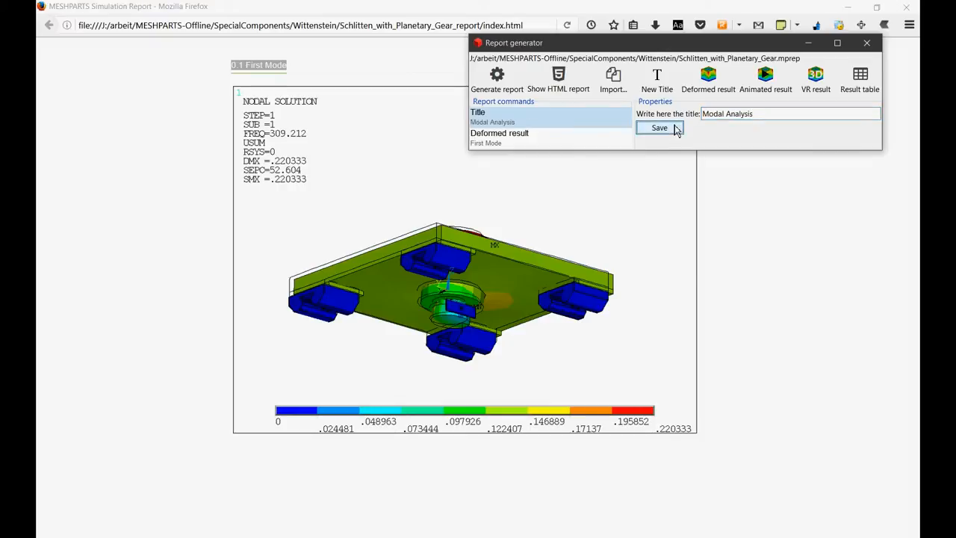
- Generate the report again and examine the Modal Analysis heading in the HTML report
left_click(508, 85)
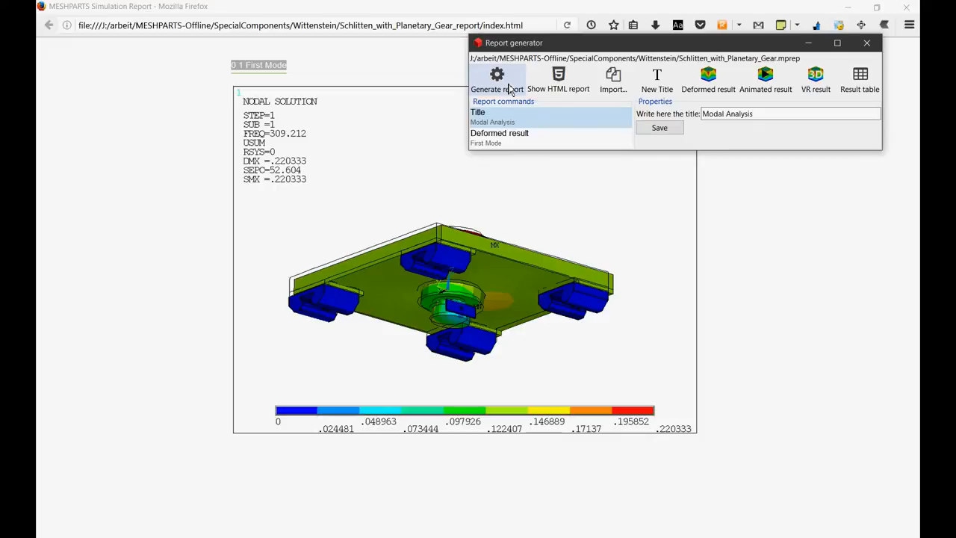
left_click(510, 89)
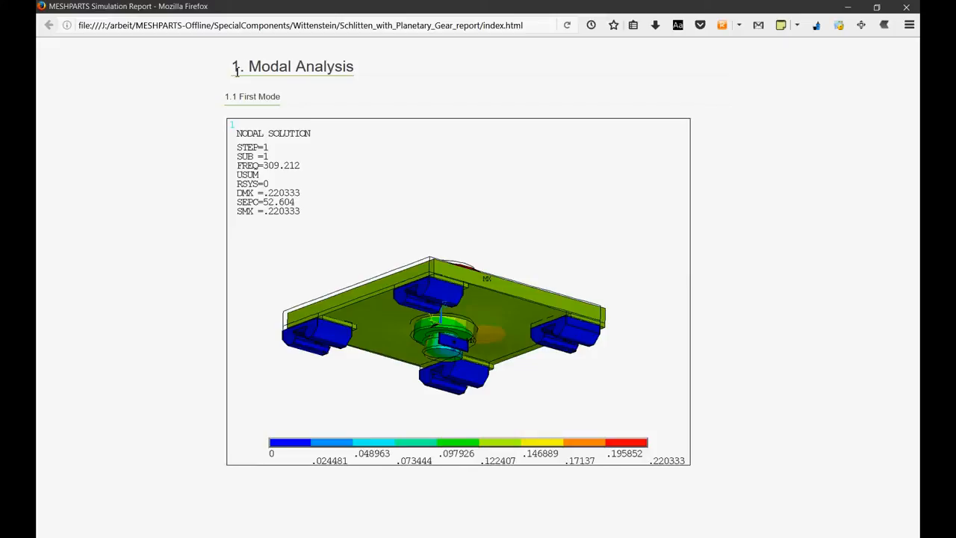
left_click_drag(227, 73, 371, 69)
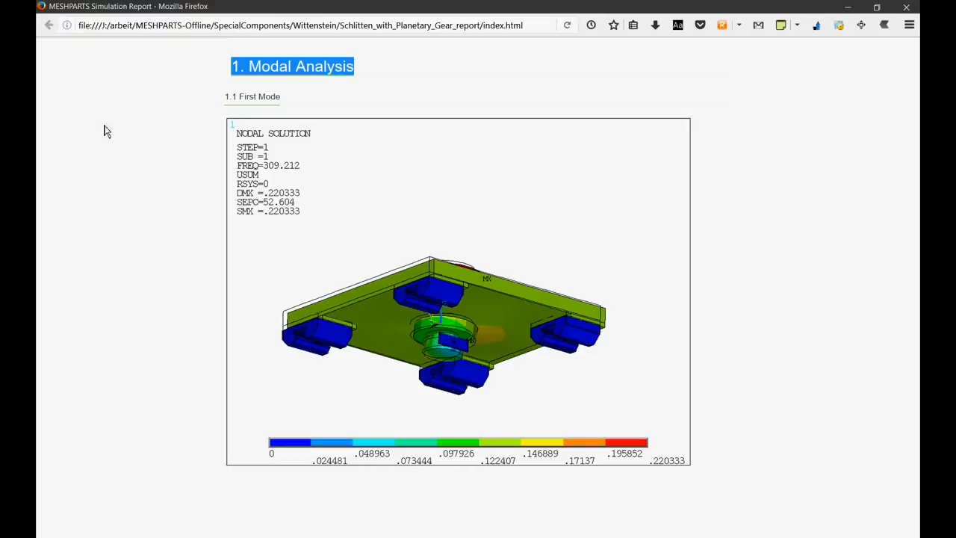
- Return to the report generator and review the First Mode deformed result's substep choices, keeping substep 1
key("alt+Tab")
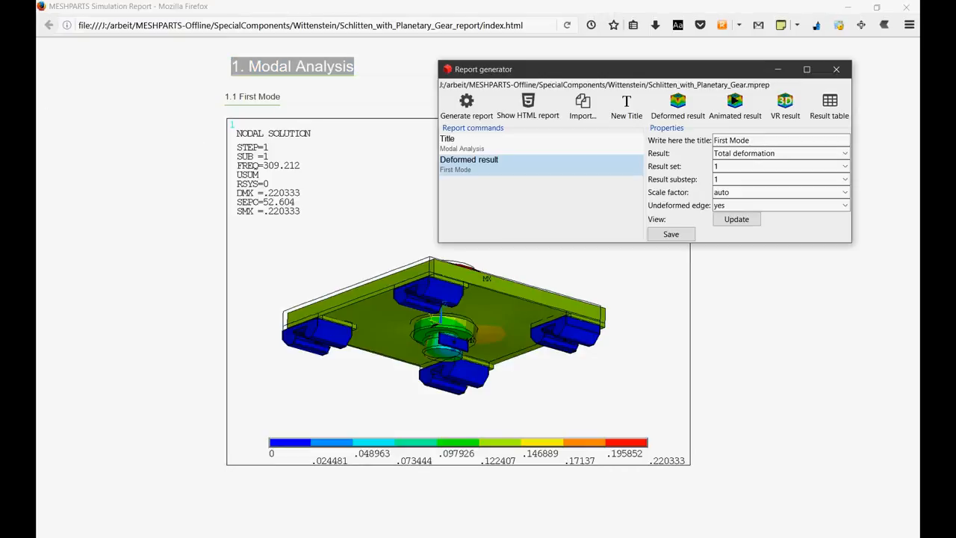
left_click(741, 179)
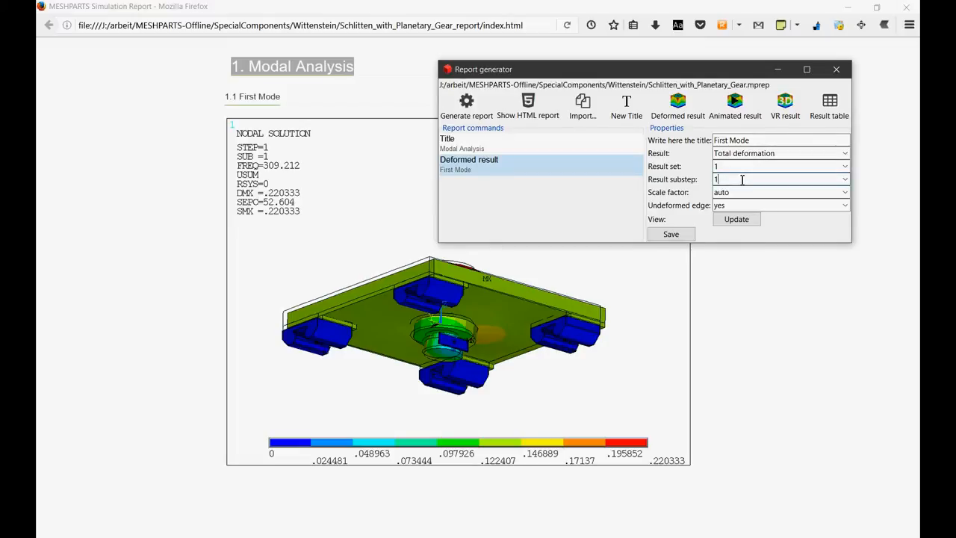
left_click(844, 179)
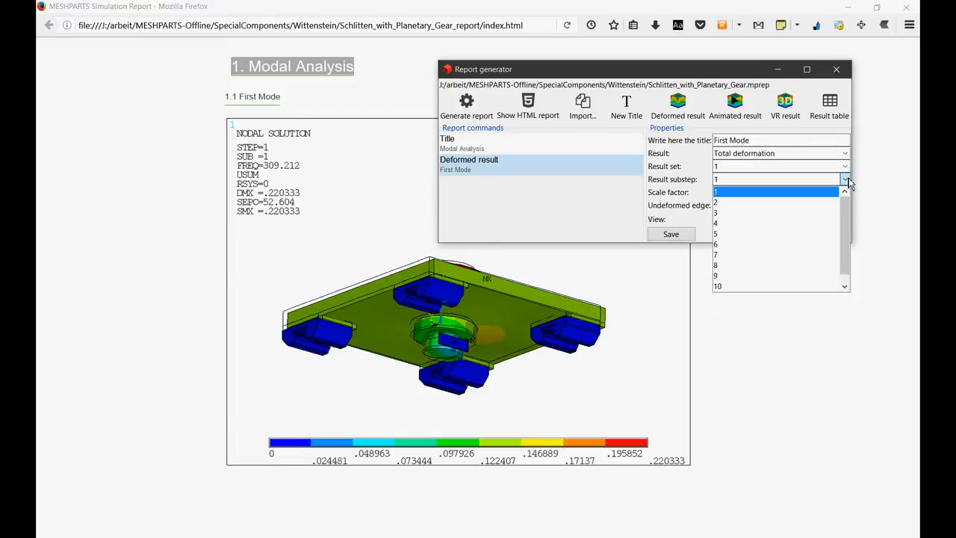
left_click(721, 193)
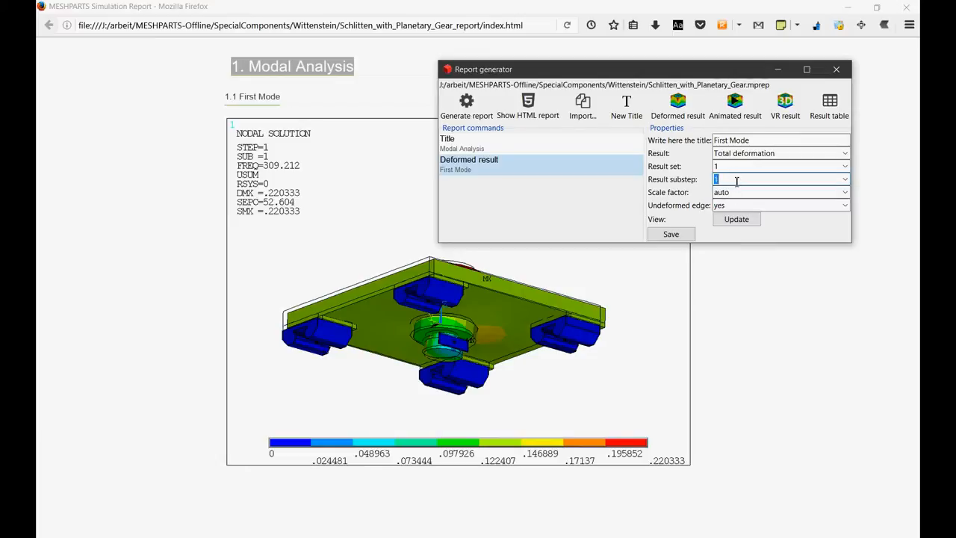
- Duplicate the First Mode deformed result command and change the copy's title to Third Mode
mouse_move(537, 168)
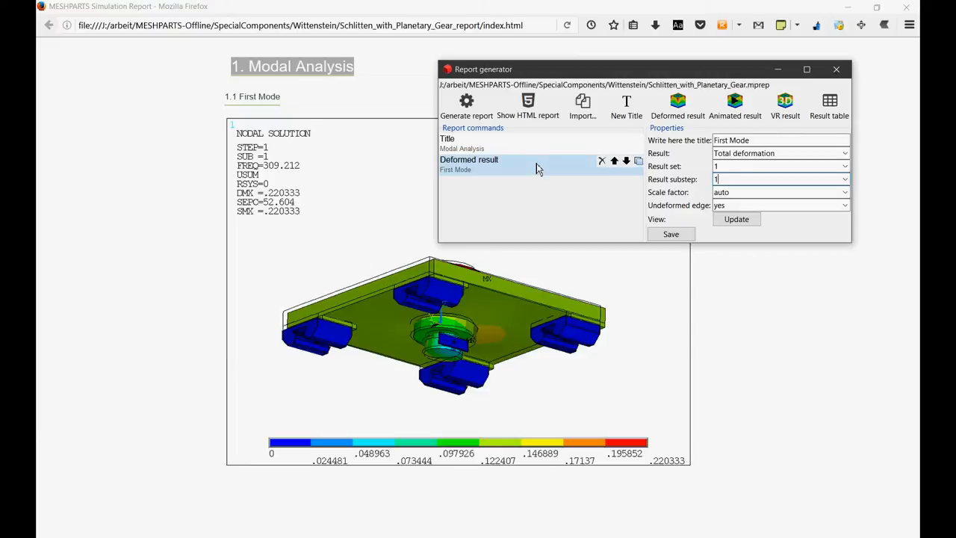
left_click(639, 161)
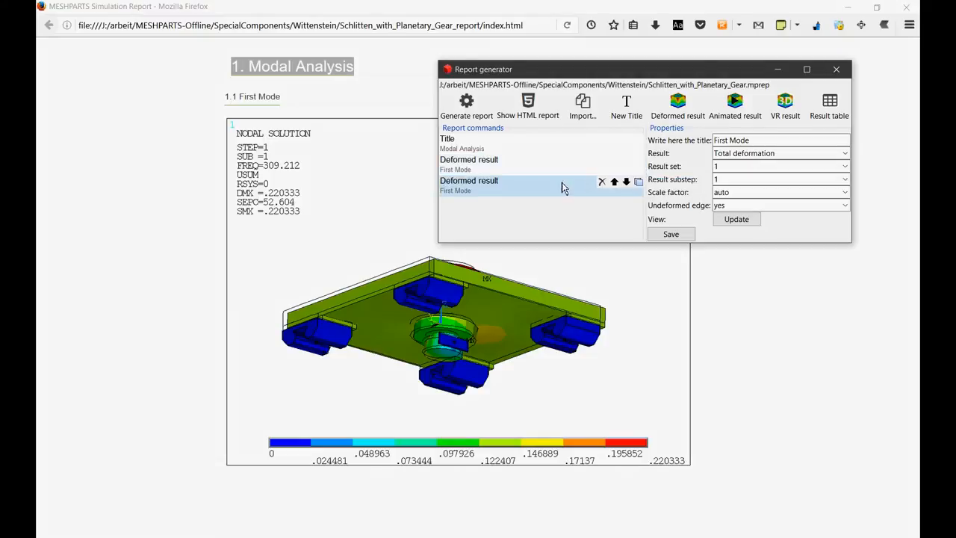
double_click(727, 141)
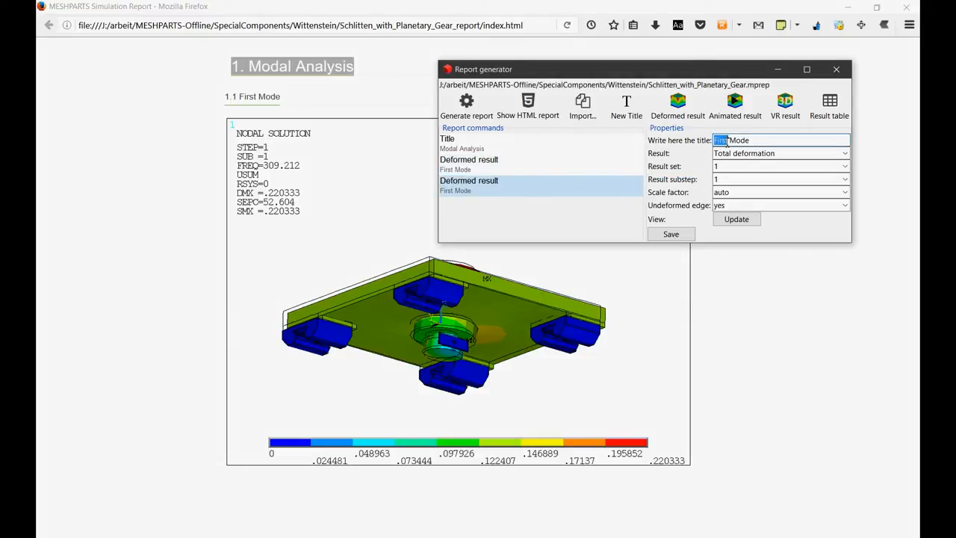
type("Third")
type("d")
- Set the Third Mode command's result substep to 3 and save it
double_click(743, 179)
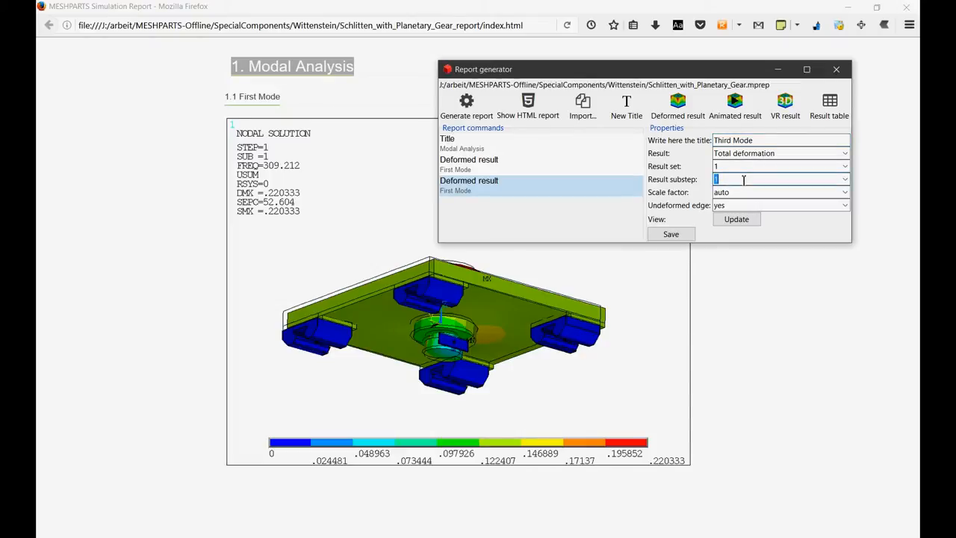
type("3")
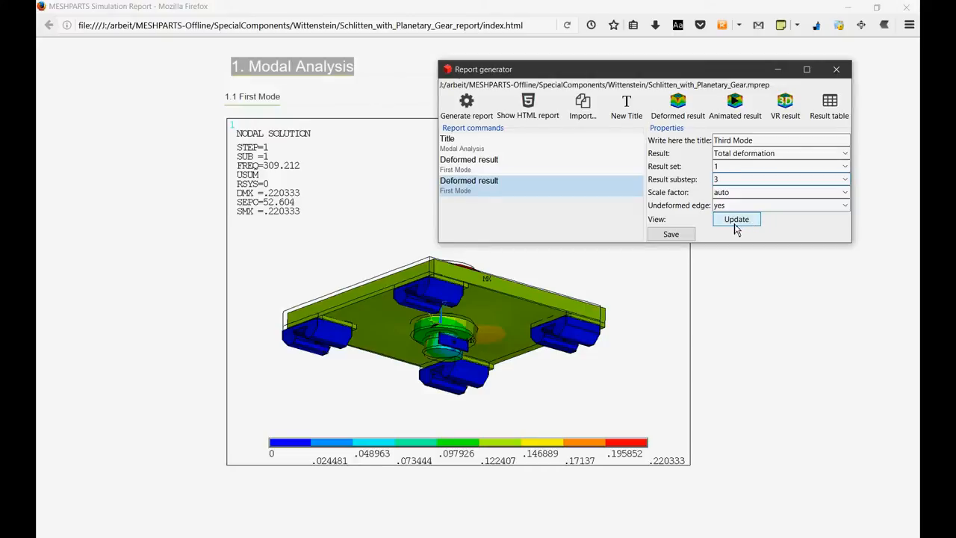
left_click(686, 237)
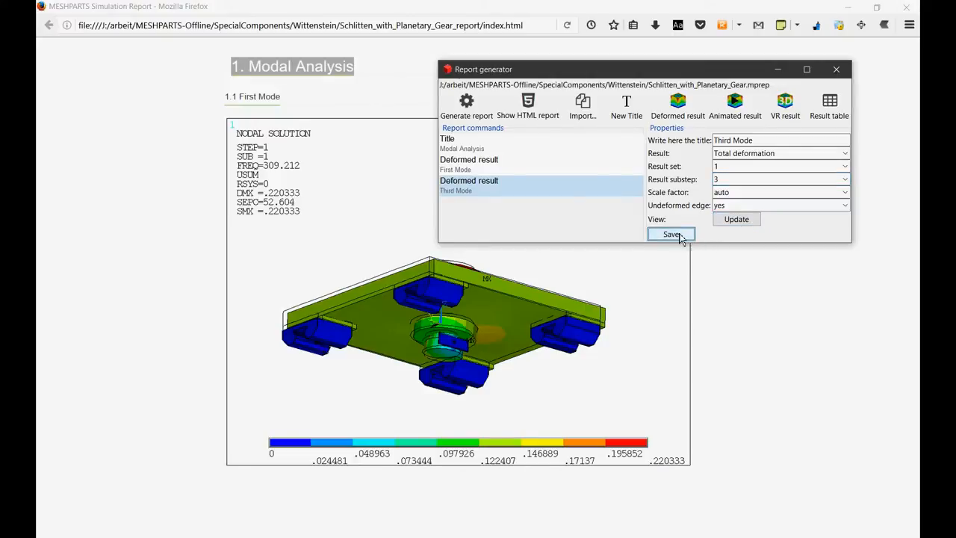
- Generate the report with both modes, check the message log, and examine the Third Mode result in the reloaded HTML report
left_click(474, 115)
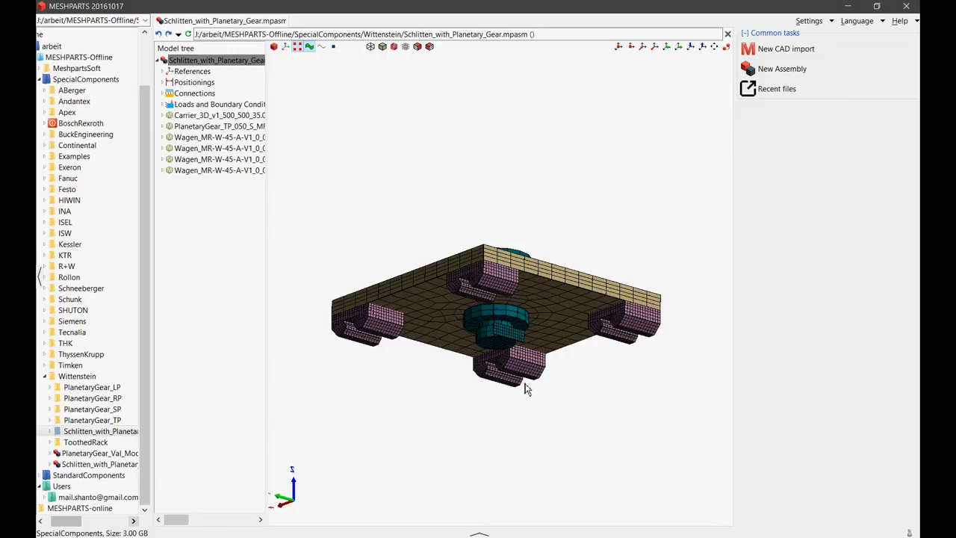
left_click(478, 533)
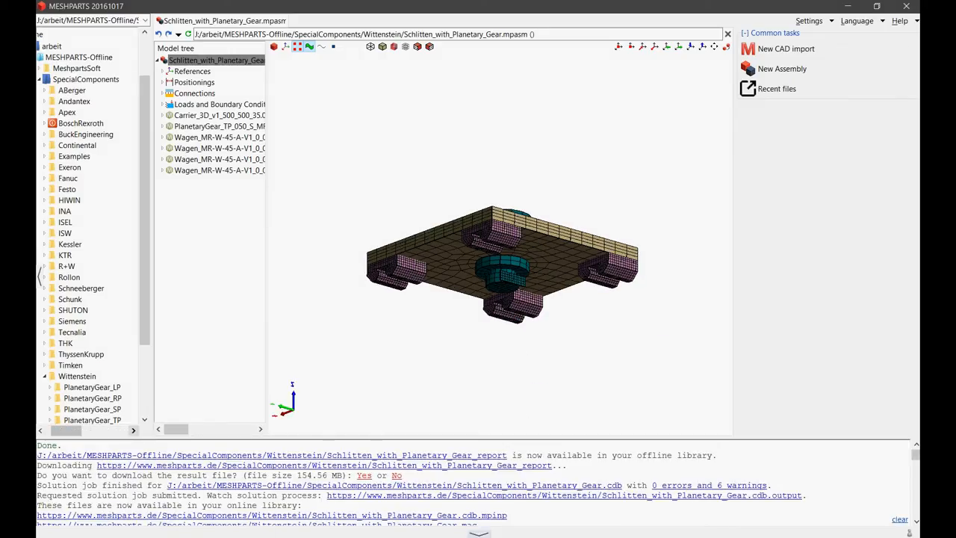
left_click(479, 532)
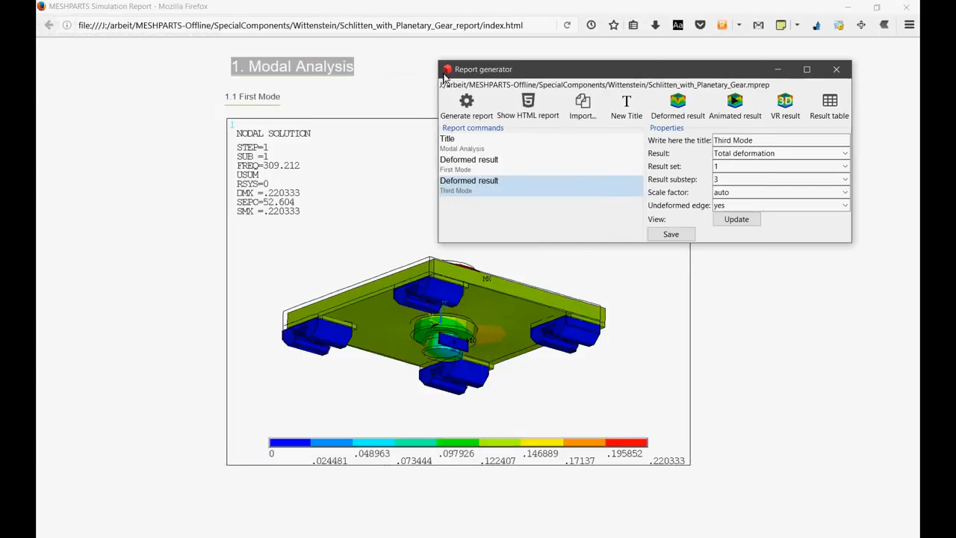
left_click(568, 26)
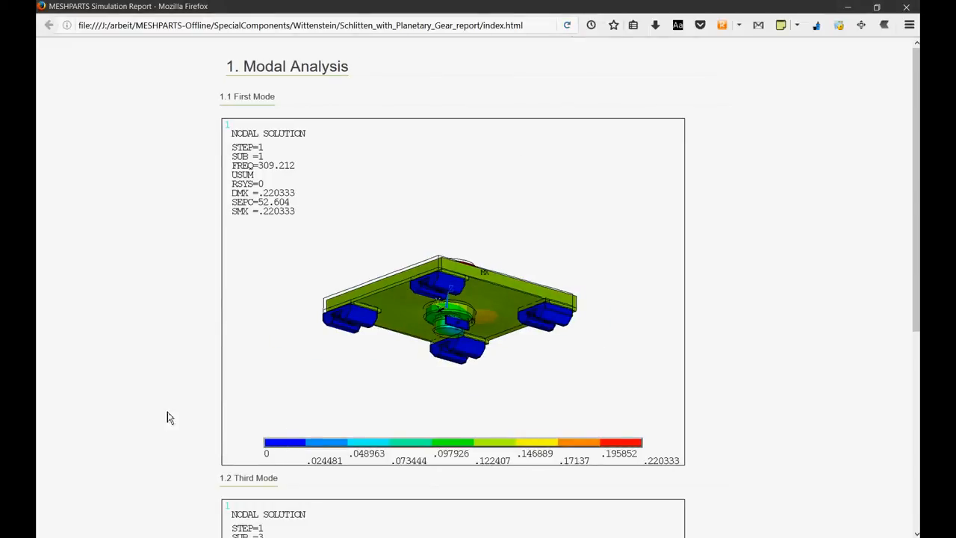
scroll(159, 382, "down", 3)
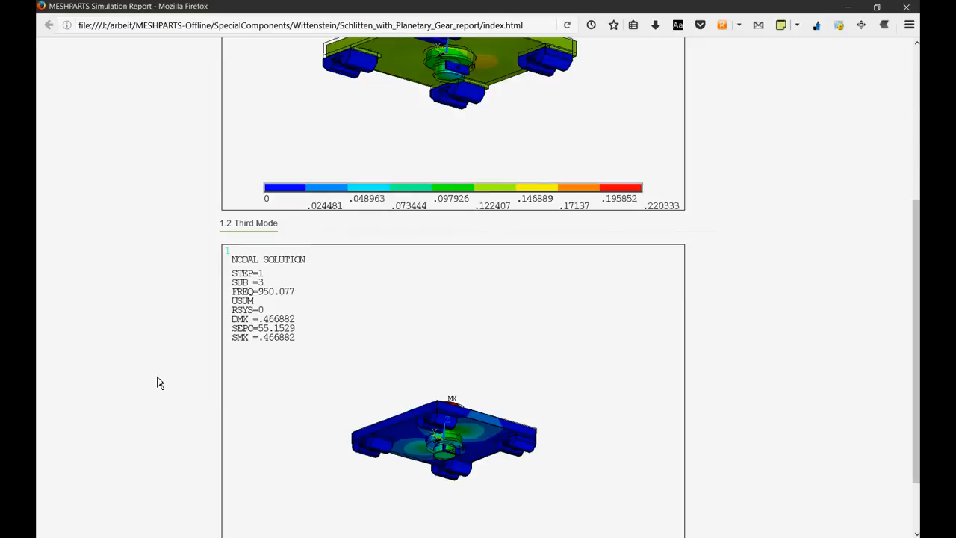
scroll(157, 382, "down", 2)
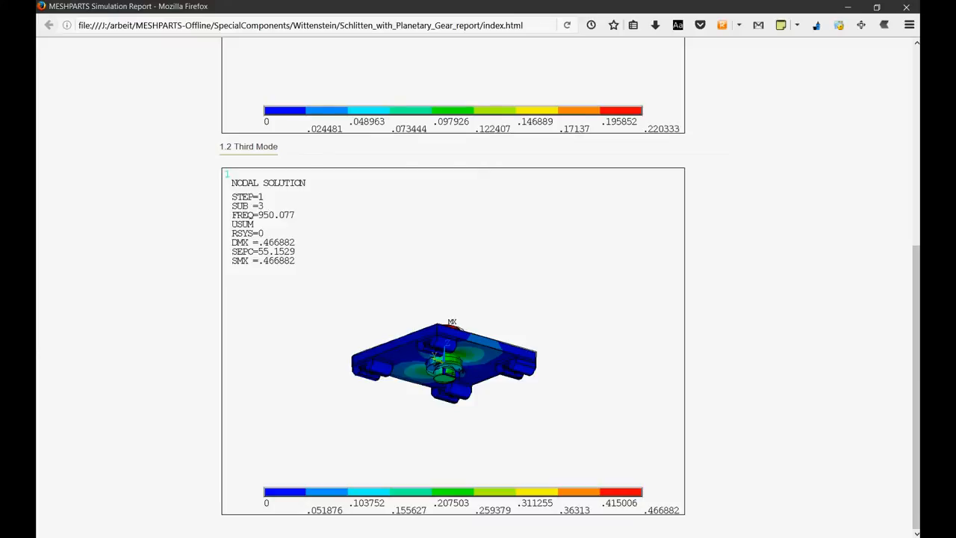
- Switch back to the report generator and add a VR result command after the Third Mode deformed result
key("alt+Tab")
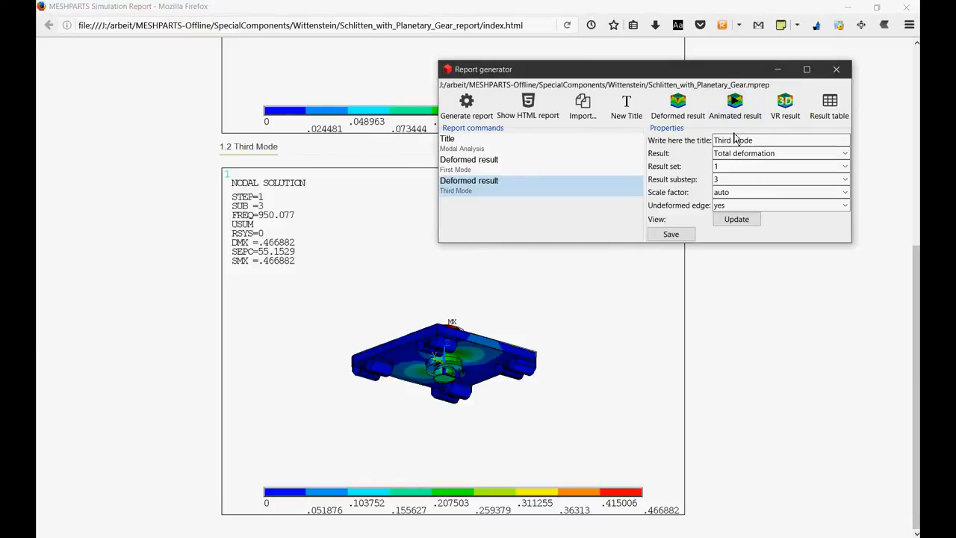
left_click(785, 105)
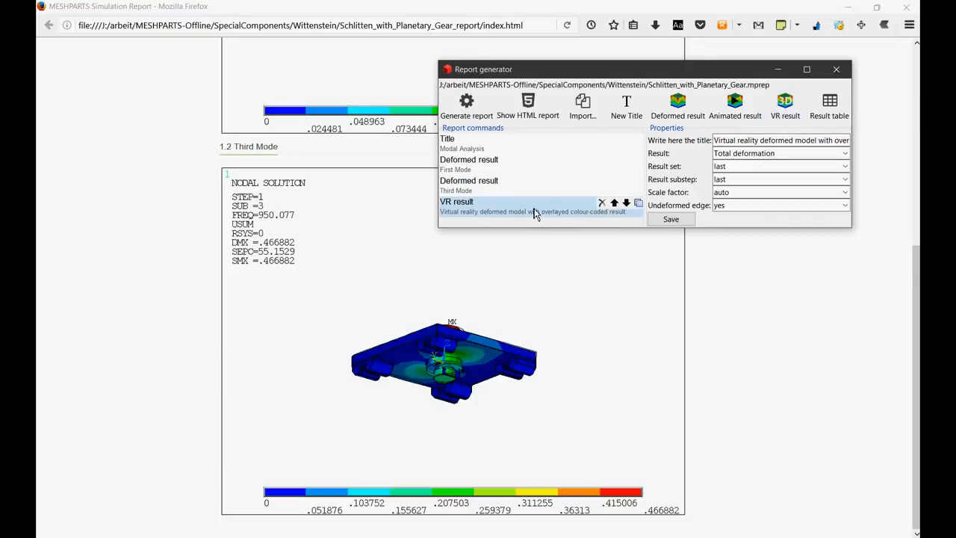
- Change the VR result command's title to Second mode, keeping Total deformation as its result
triple_click(760, 144)
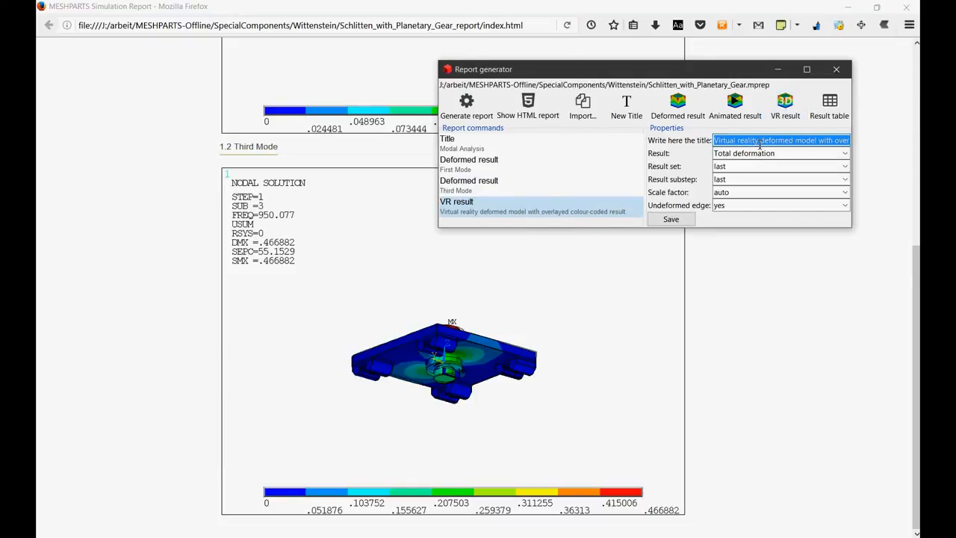
type("Second mode")
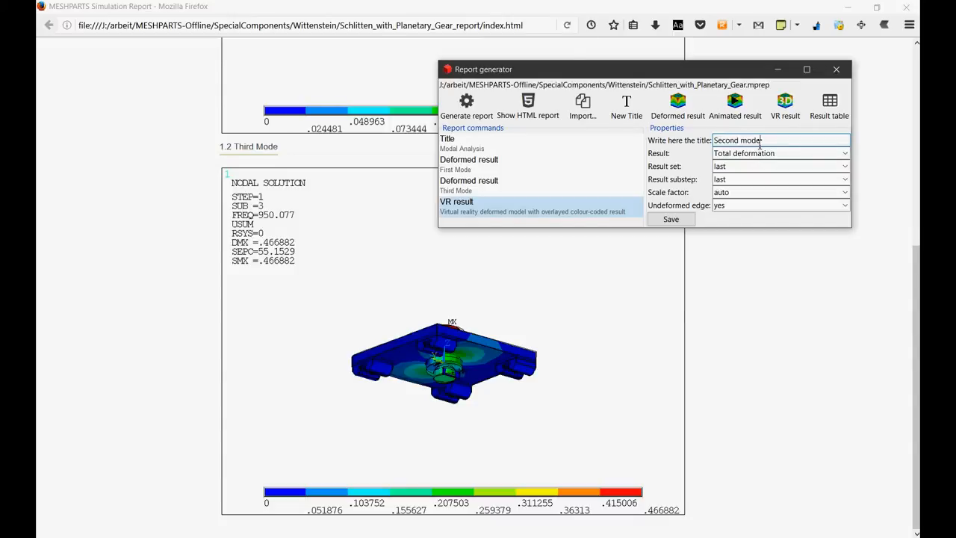
left_click(796, 157)
left_click(796, 160)
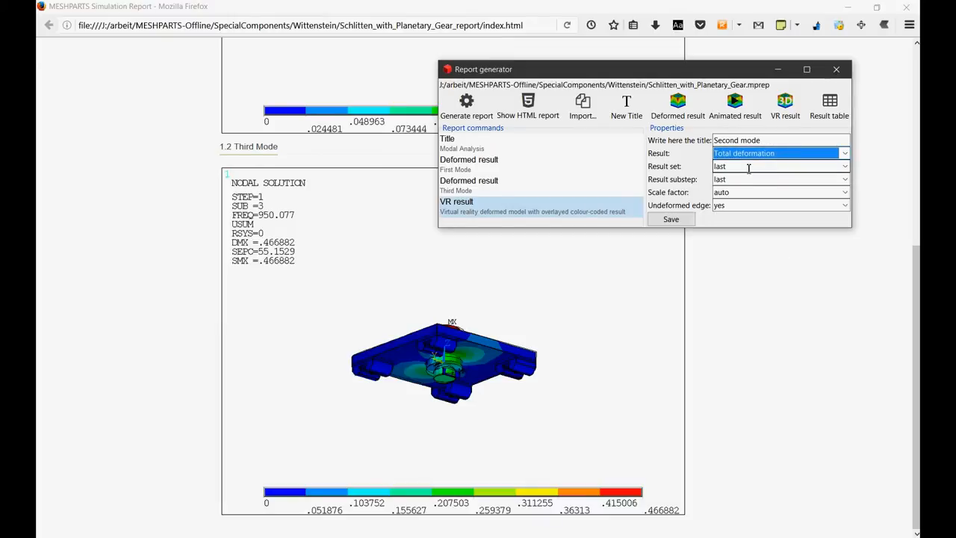
- Set the VR result's result set to 1 and its result substep to 2, and save the command
key("Tab")
type("1")
key("Tab")
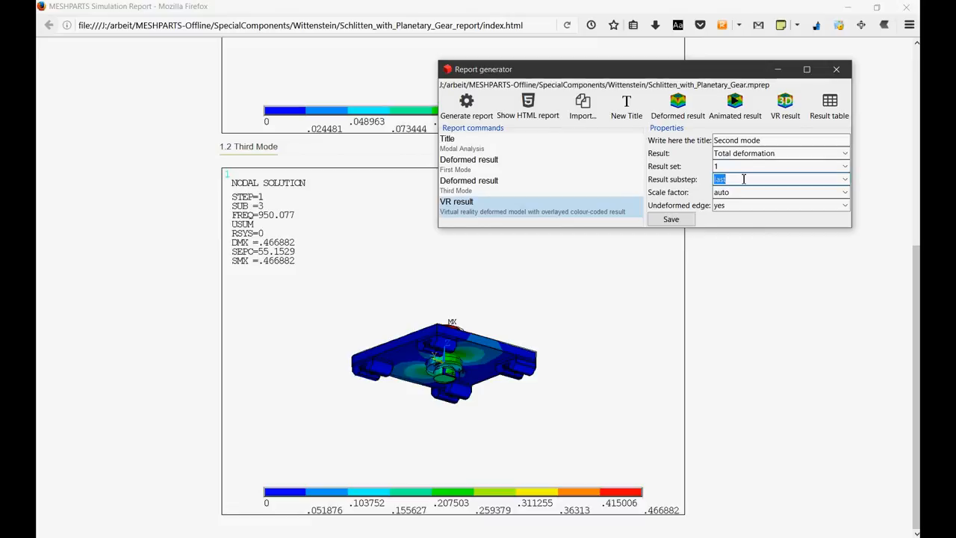
type("2")
left_click(681, 216)
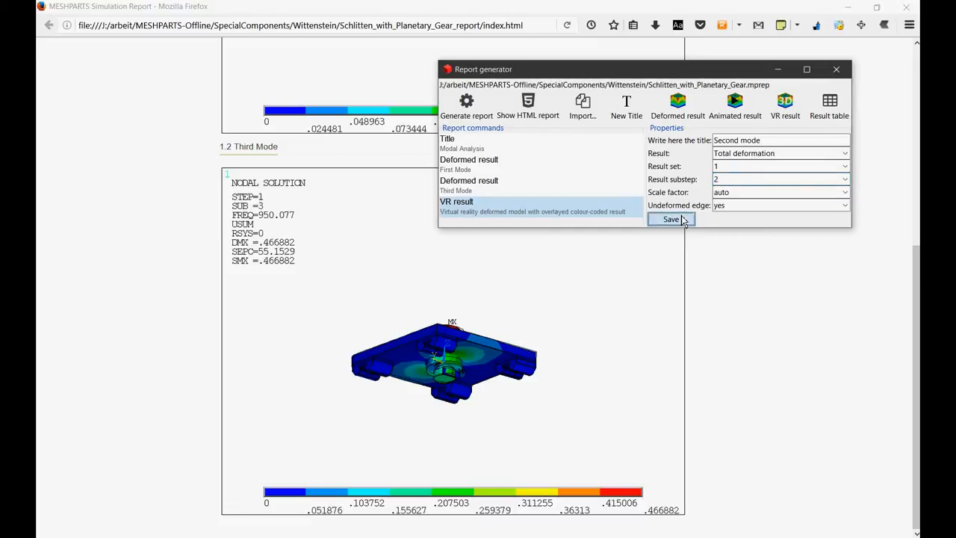
- Generate the report with the VR result and reload the HTML report in the browser at the Second mode section
left_click(467, 109)
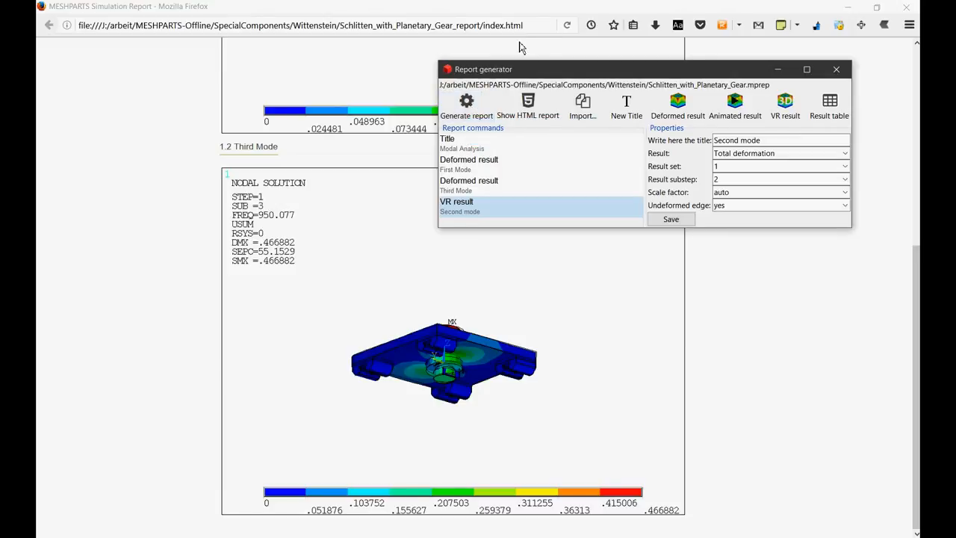
left_click(573, 33)
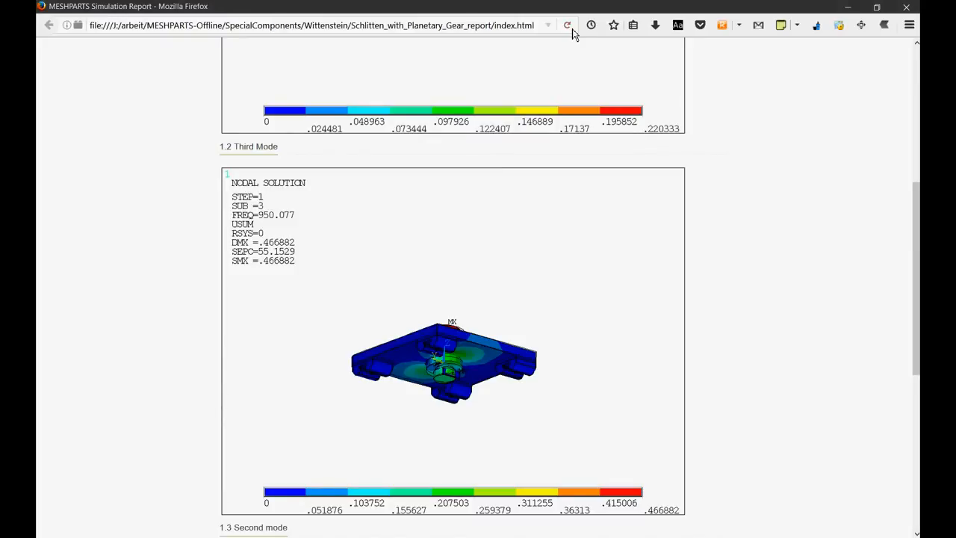
scroll(804, 309, "down", 5)
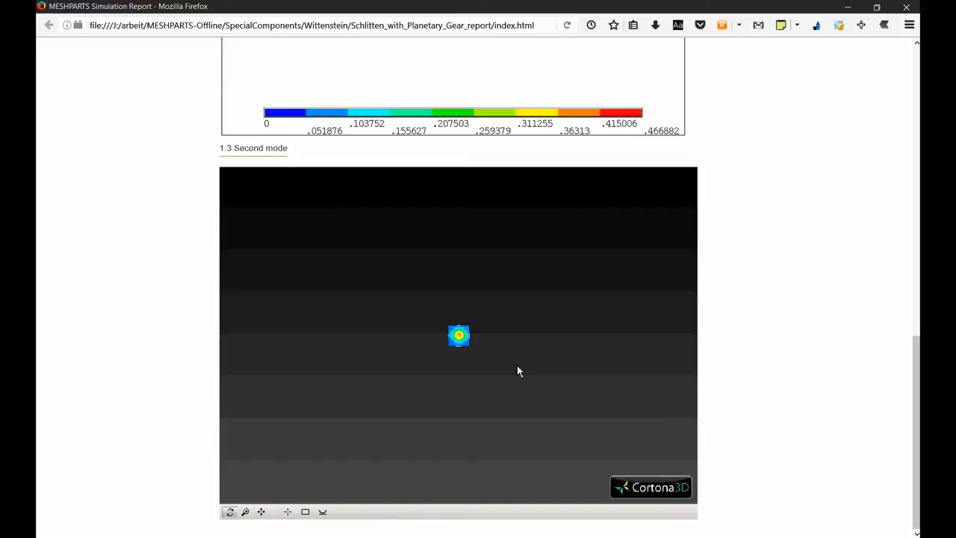
- Fit the Second mode VR model in the viewer and examine its deformation from below, the side and above
left_click(304, 512)
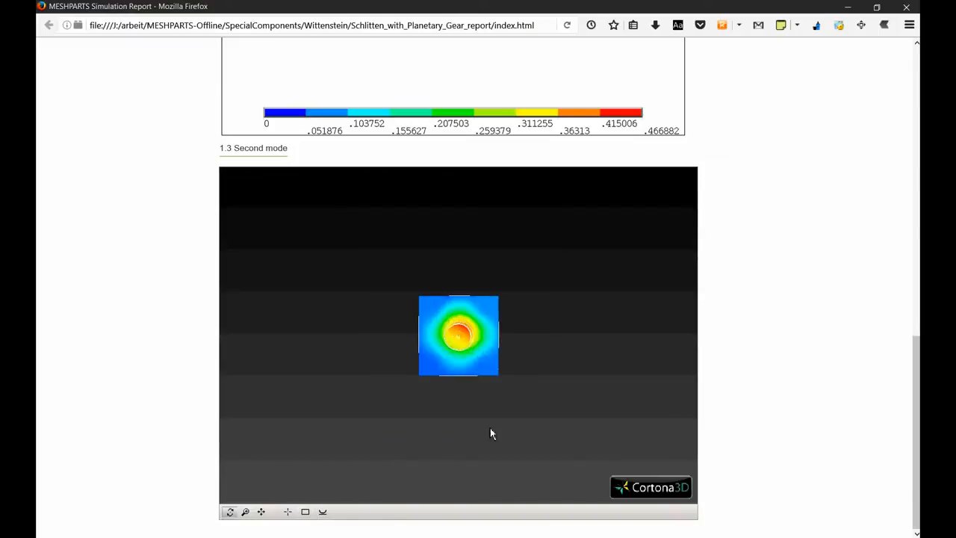
left_click_drag(496, 425, 590, 239)
scroll(422, 381, "up", 1)
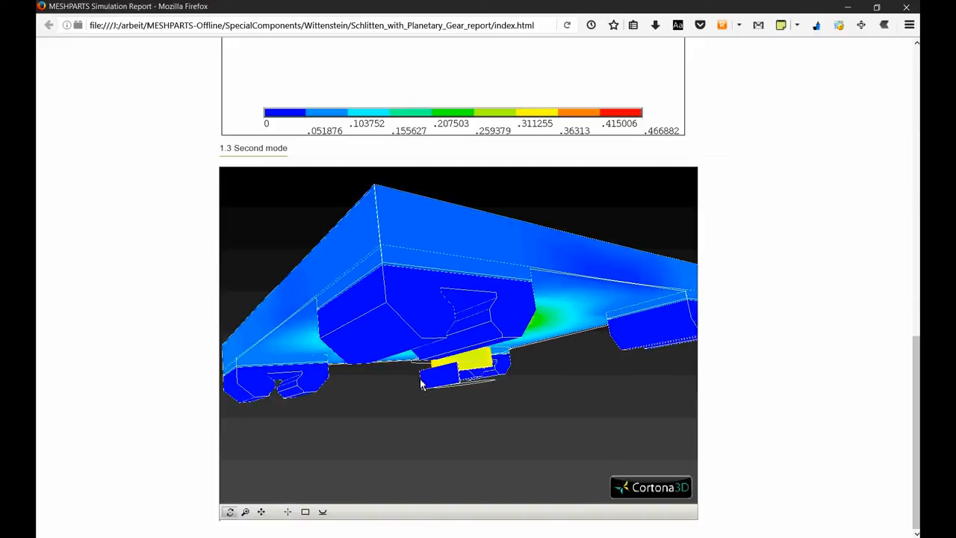
scroll(421, 381, "down", 2)
left_click_drag(474, 295, 297, 326)
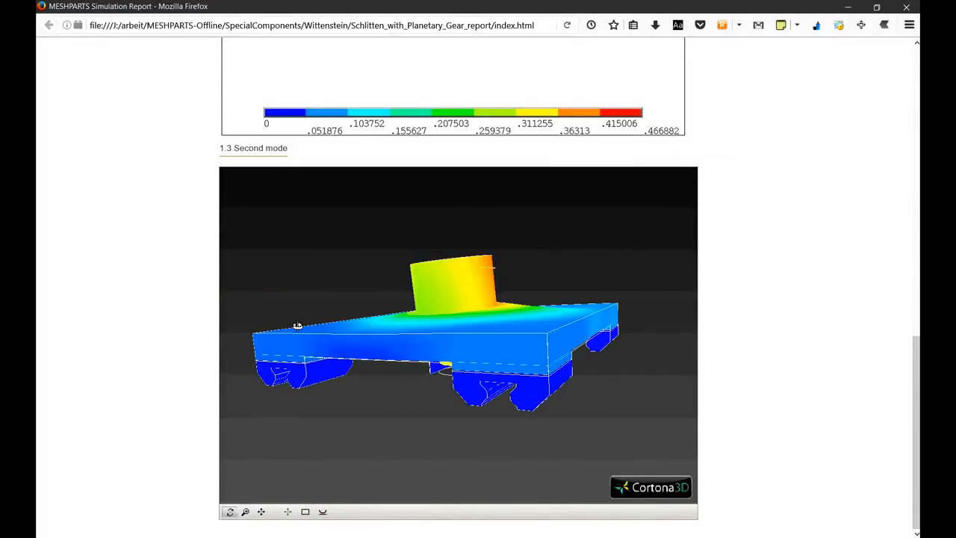
left_click_drag(514, 326, 463, 363)
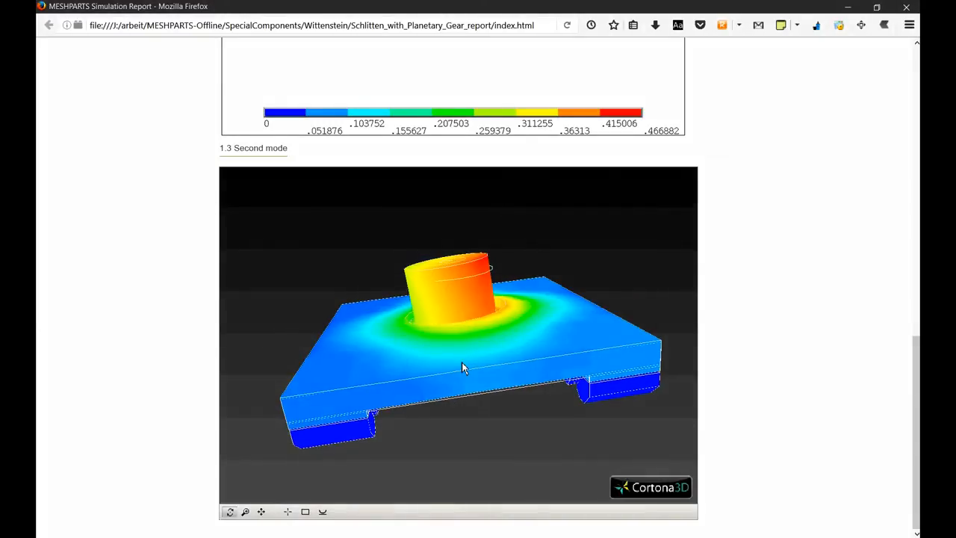
- Switch back to the report generator, change the Second mode VR result to Elastic strain intensity and save it
key("alt+Tab")
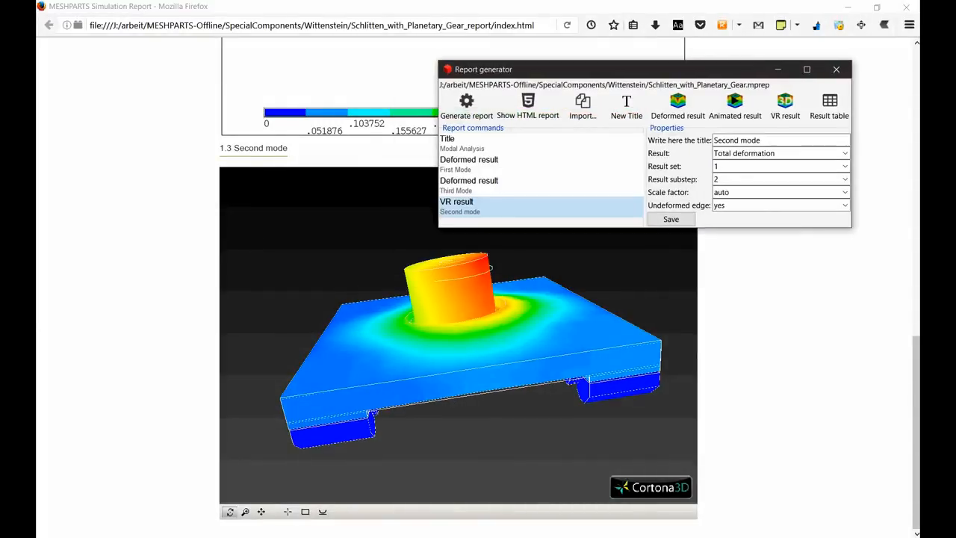
left_click(846, 154)
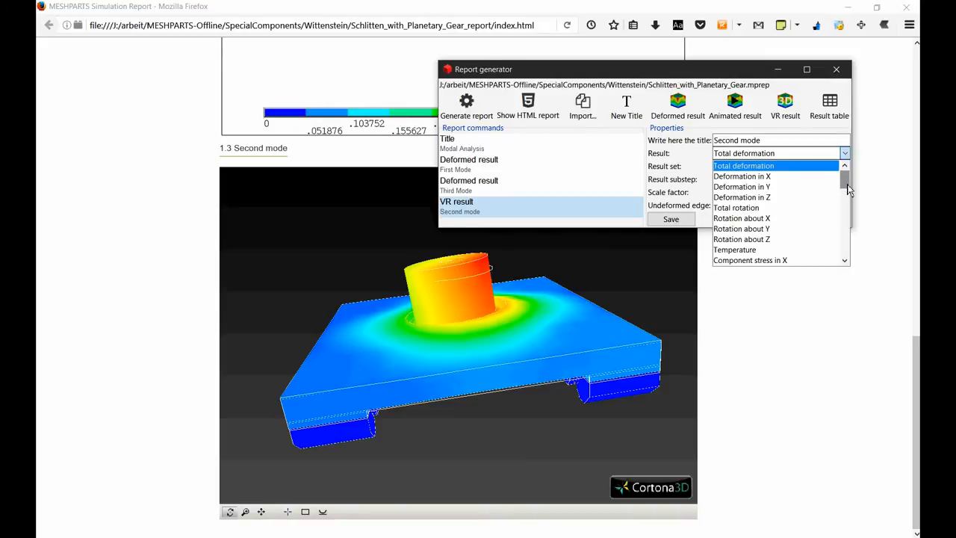
scroll(847, 266, "down", 3)
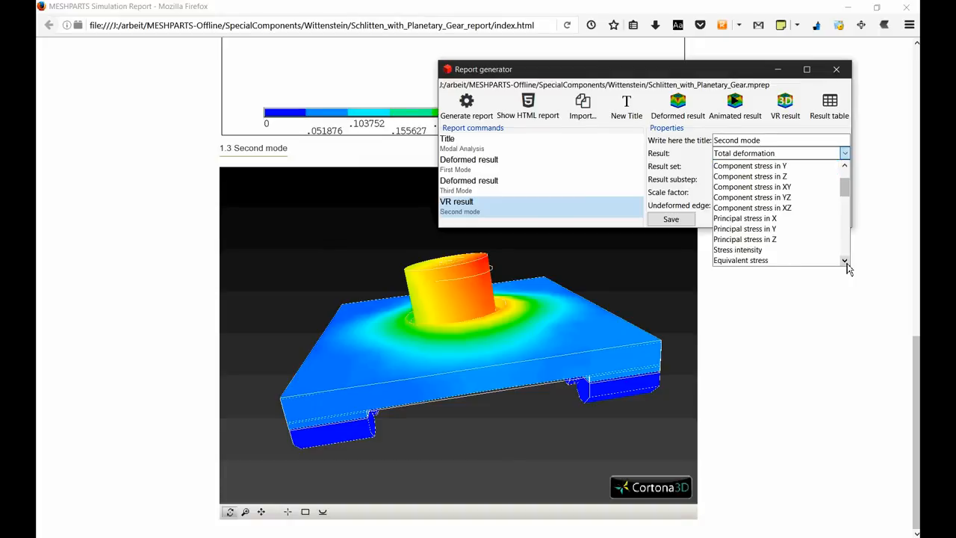
left_click(845, 260)
left_click(845, 261)
left_click(846, 263)
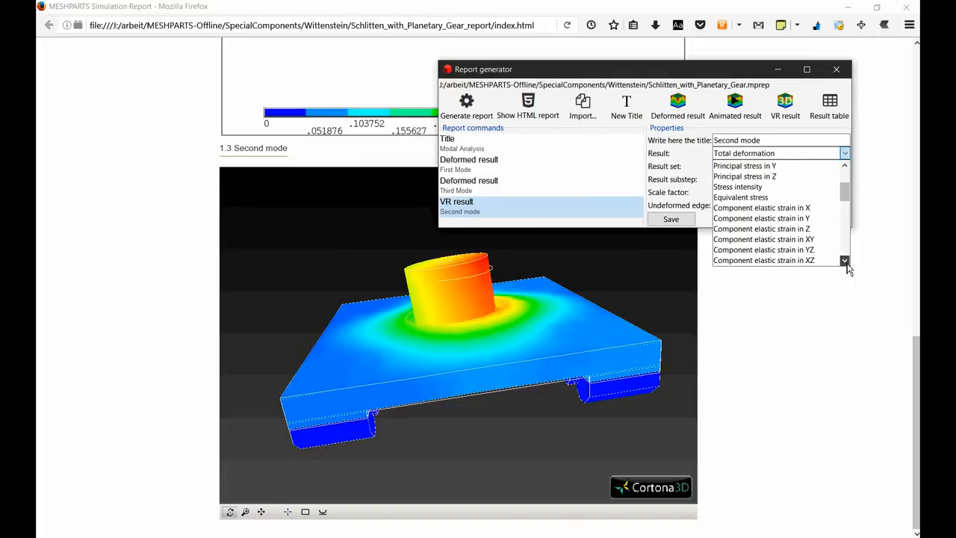
left_click(846, 262)
left_click(844, 260)
left_click(845, 261)
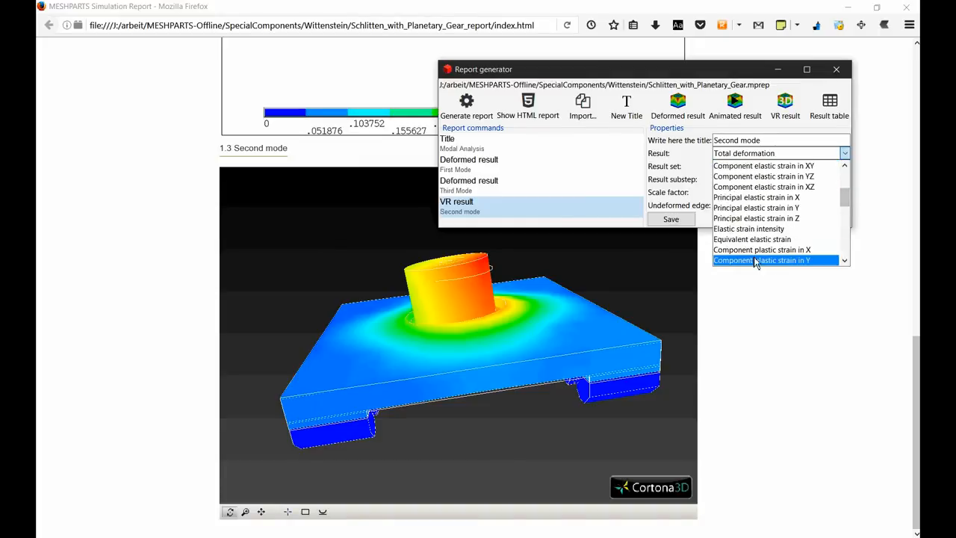
left_click(747, 232)
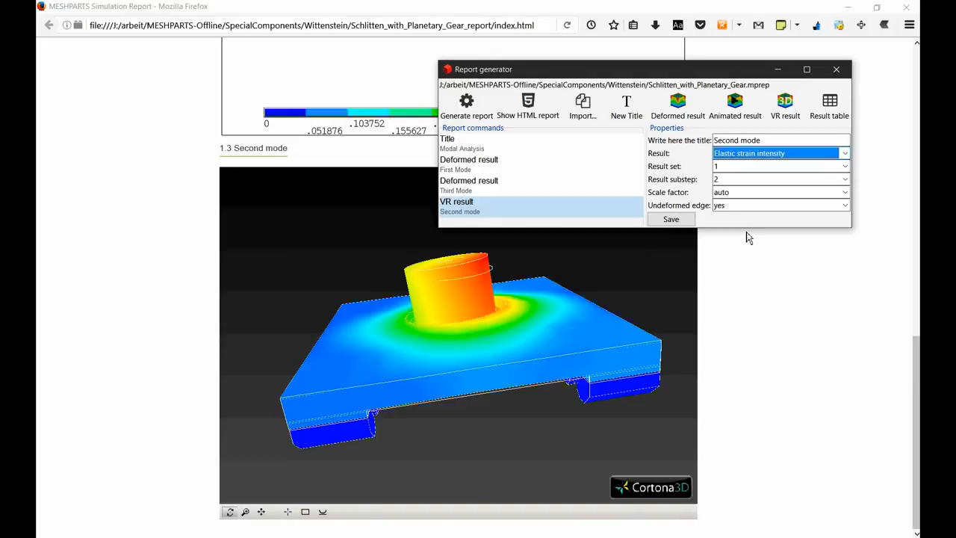
left_click(739, 178)
left_click(677, 220)
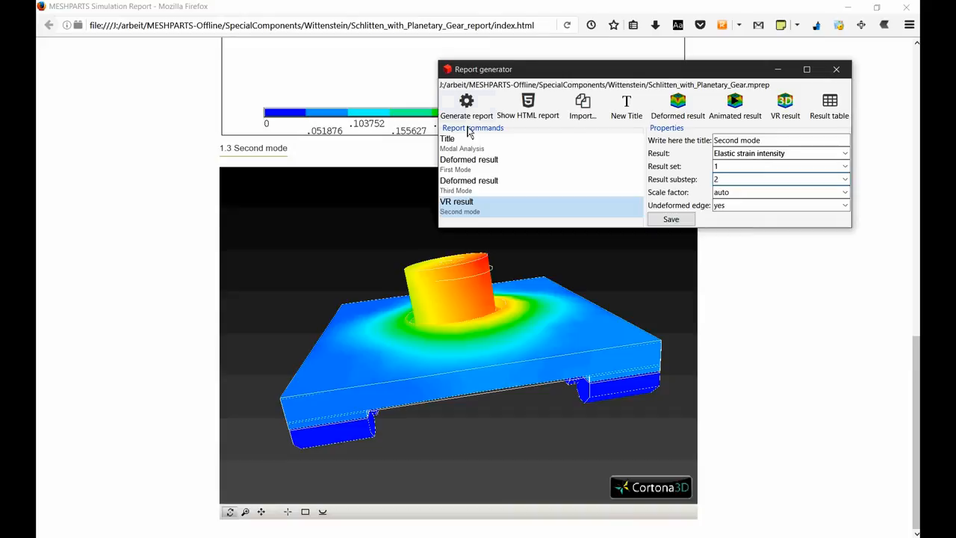
- Regenerate the report, reload it in the browser, and examine the fitted Second mode VR model from several angles
left_click(470, 117)
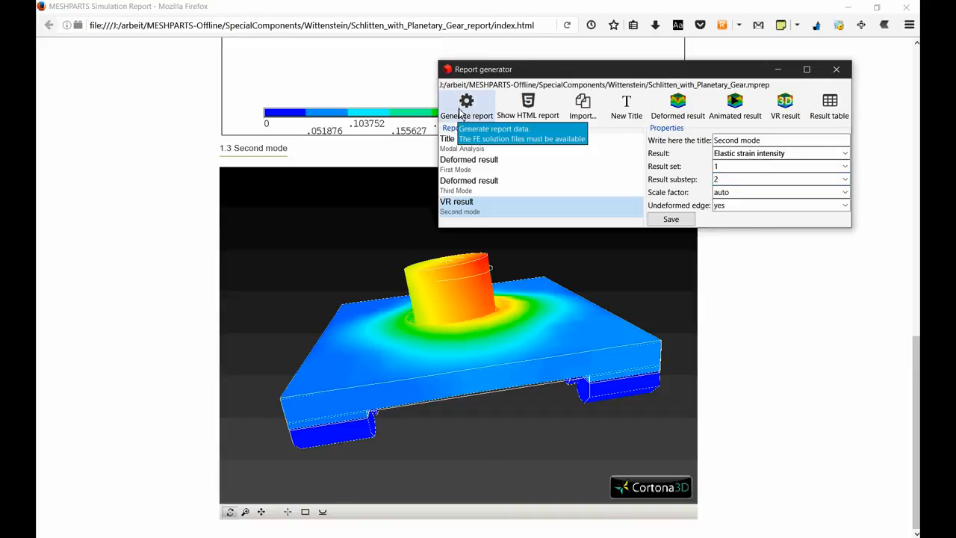
left_click(570, 30)
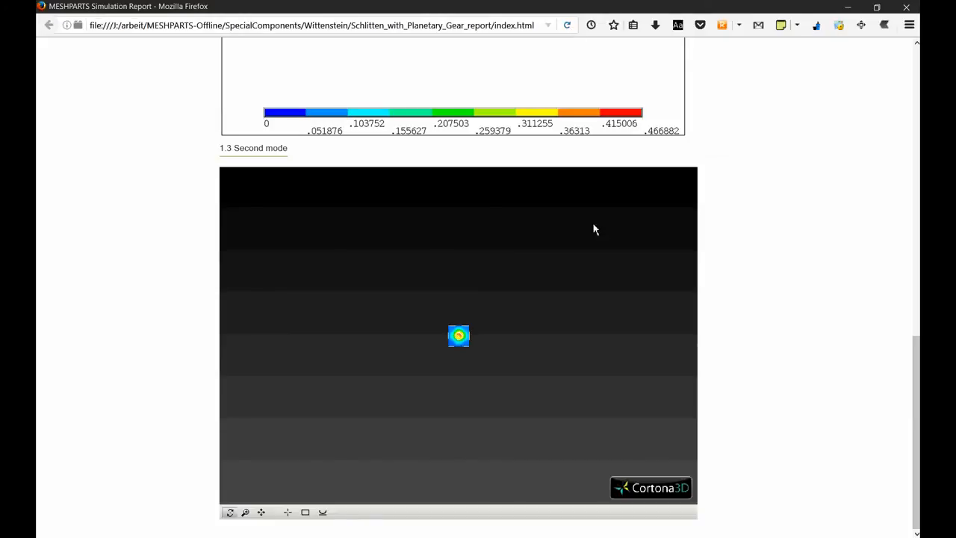
left_click(305, 512)
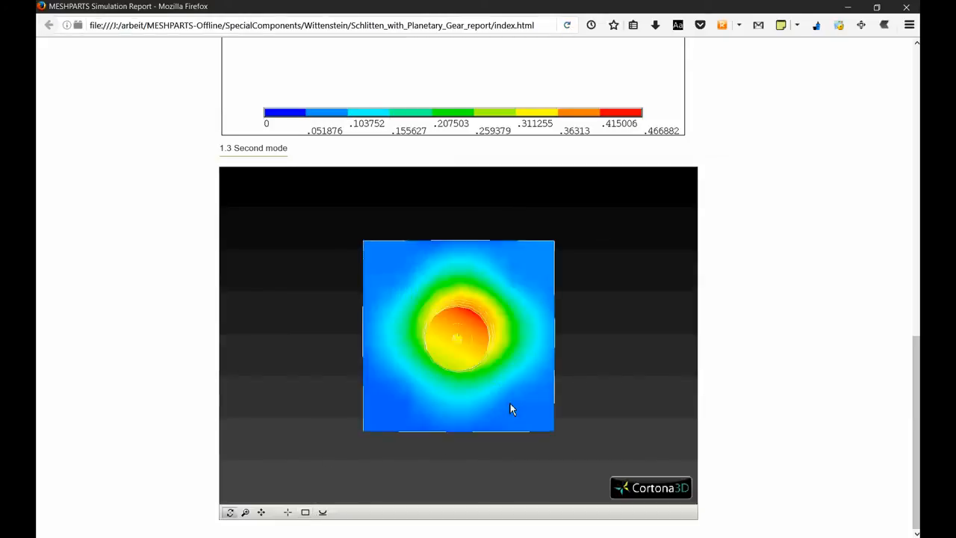
left_click_drag(472, 454, 359, 295)
left_click_drag(510, 366, 448, 336)
left_click_drag(314, 316, 361, 321)
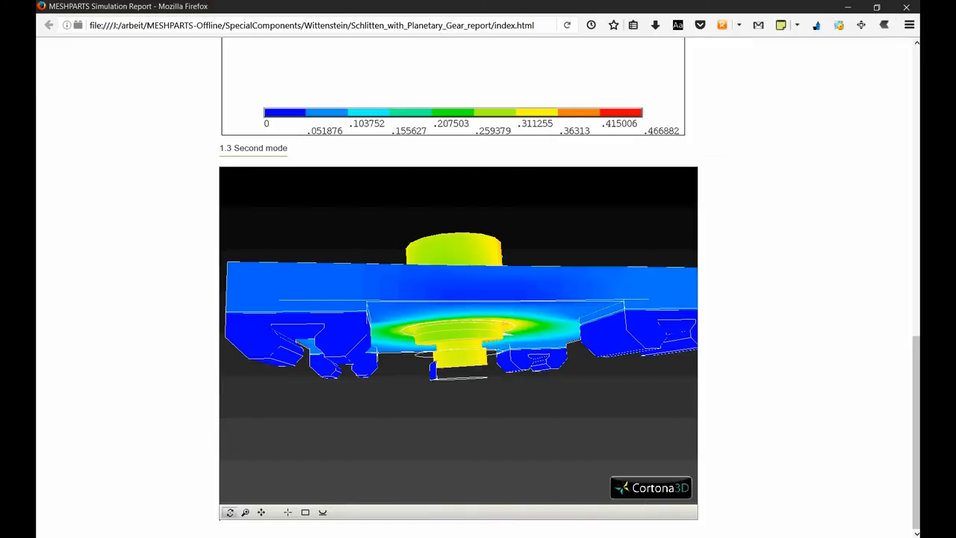
- Switch back to the report generator, add a result table command and title it Modal deflection table
key("alt+Tab")
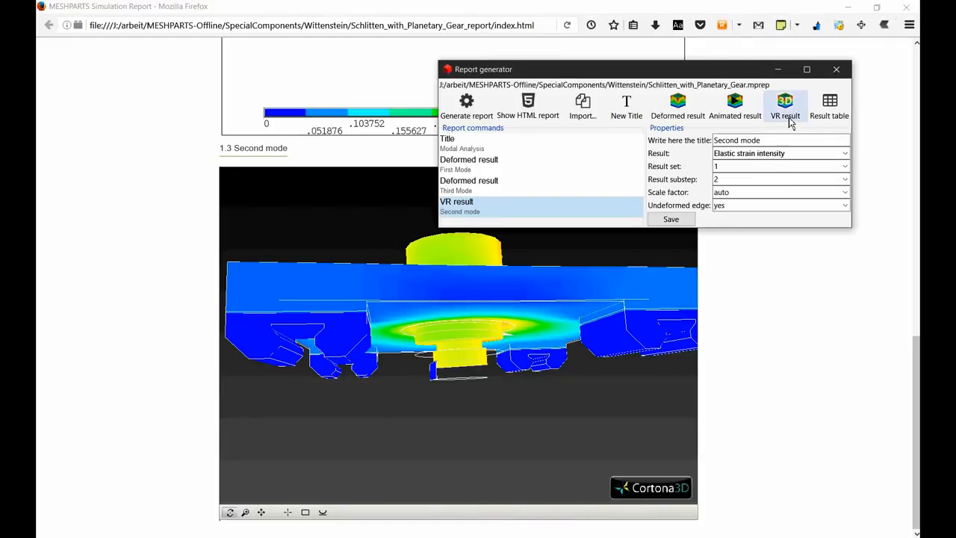
left_click(831, 117)
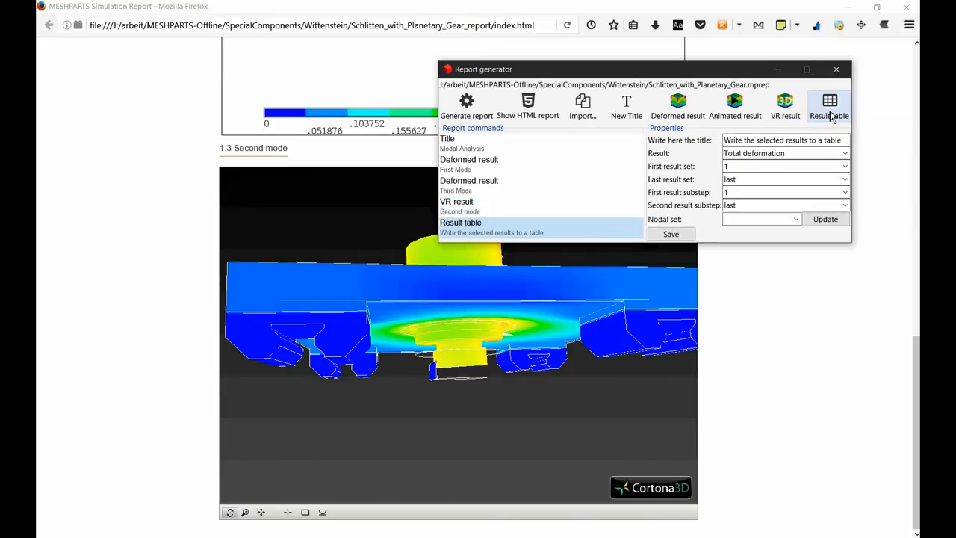
left_click_drag(707, 72, 368, 67)
double_click(432, 136)
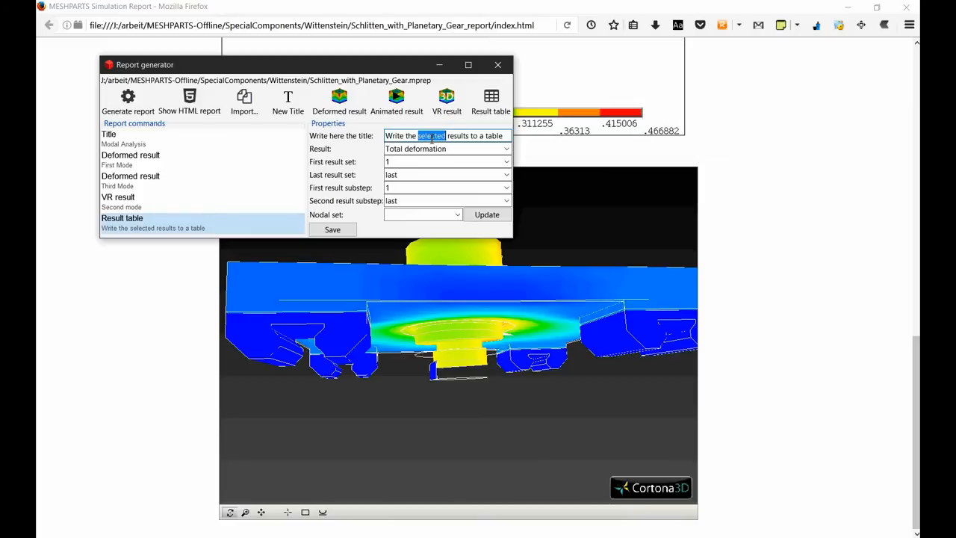
left_click(431, 138)
key("ctrl+a")
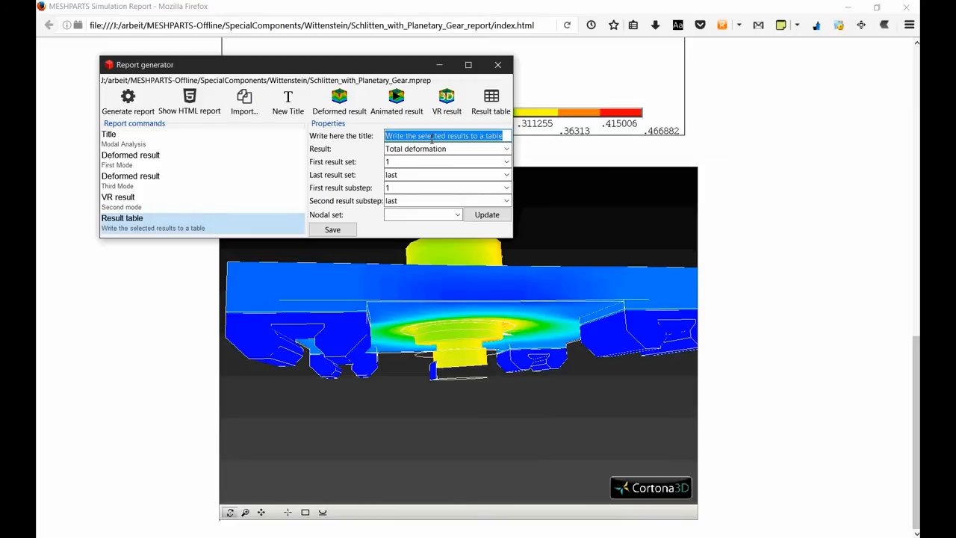
type("Modal deflection")
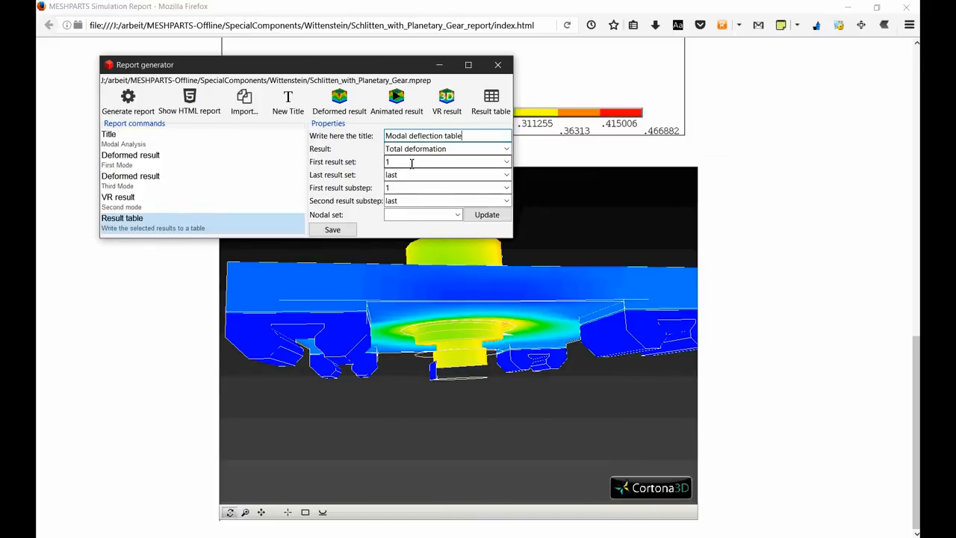
- Set the result table's last result set to 1, keep the first result substep at 1, and save the command
left_click(507, 177)
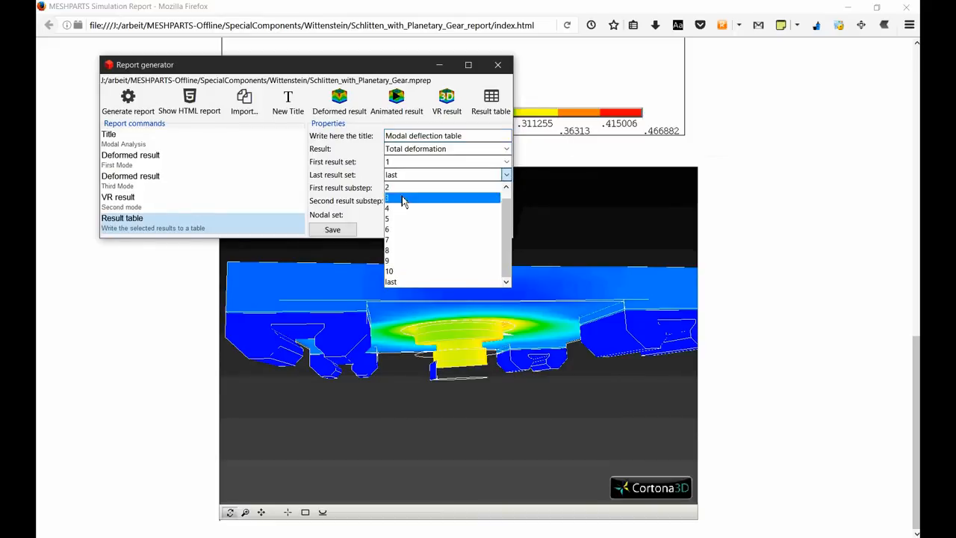
left_click(403, 194)
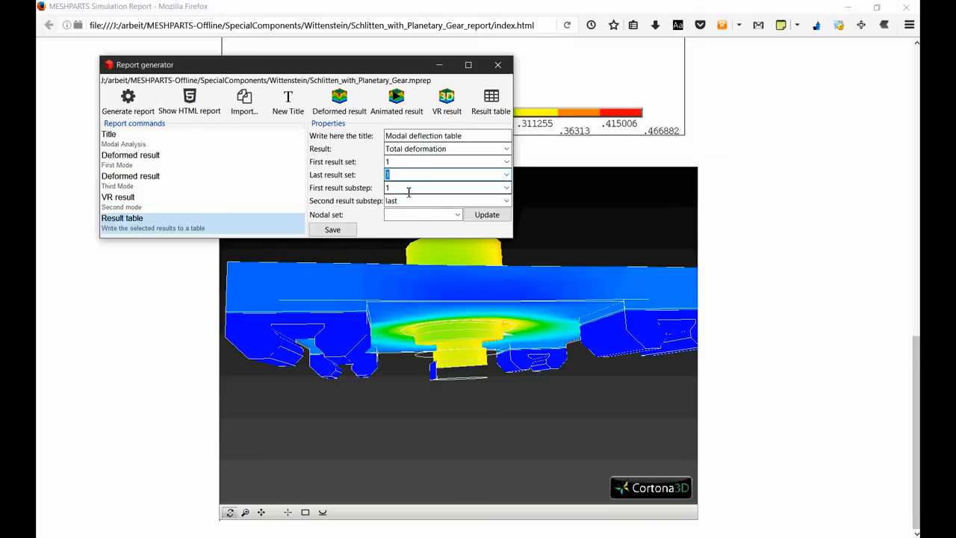
left_click(408, 189)
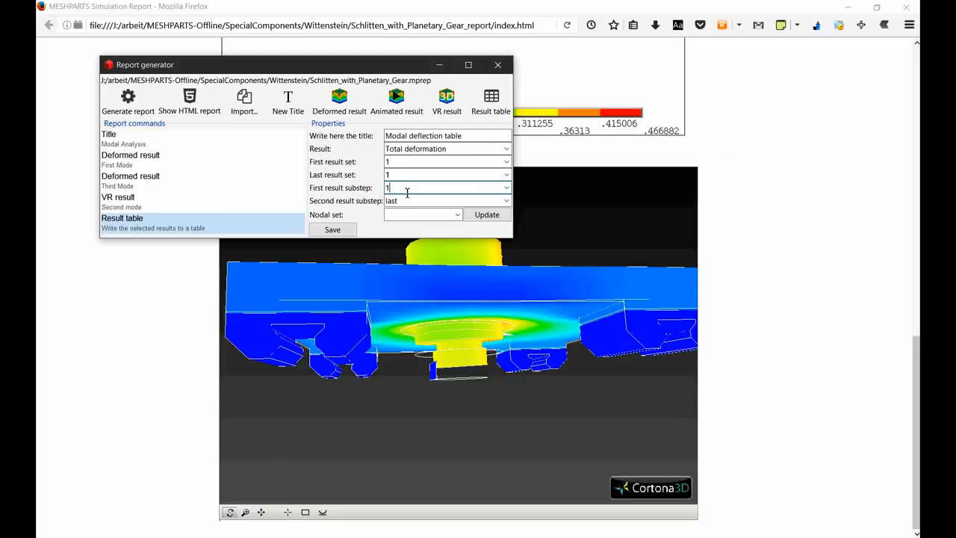
left_click(333, 229)
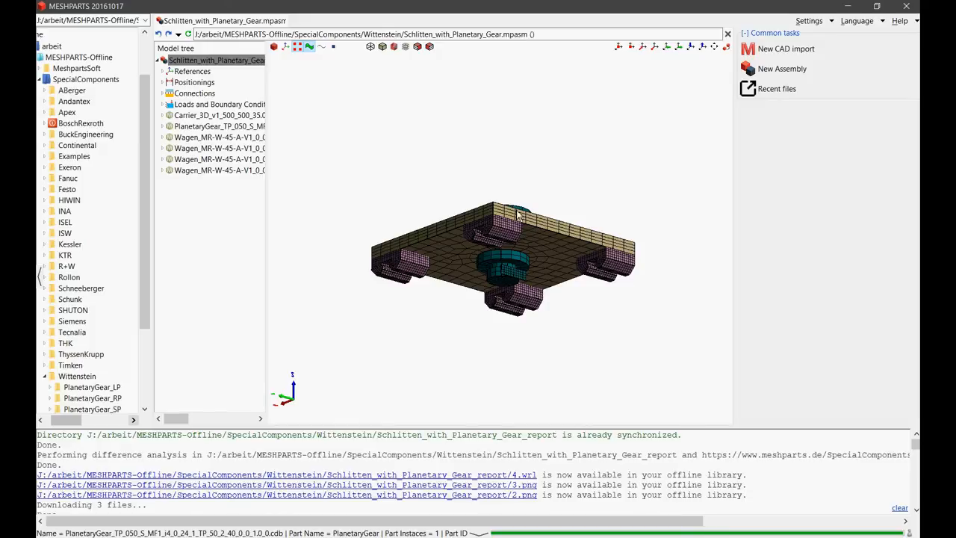
- Switch to the MESHPARTS model and add a load or boundary condition at the hole in the planetary gear's top face
scroll(518, 216, "up", 5)
scroll(550, 130, "down", 5)
middle_click_drag(543, 156, 546, 218)
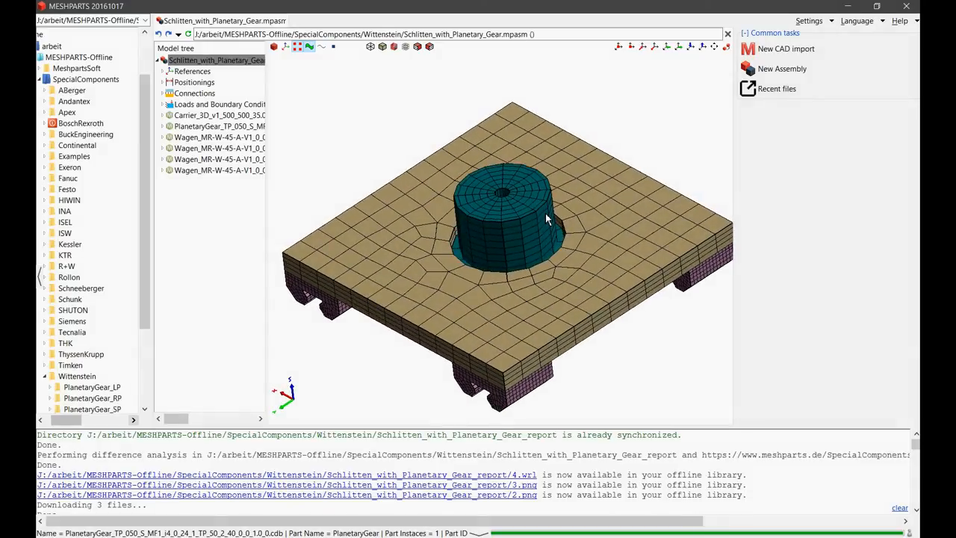
left_click(505, 198)
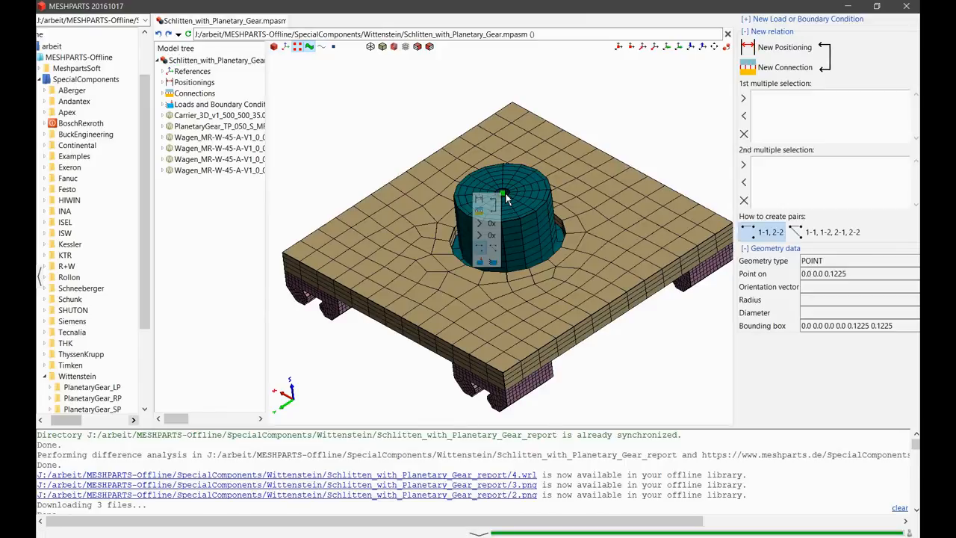
left_click(506, 197)
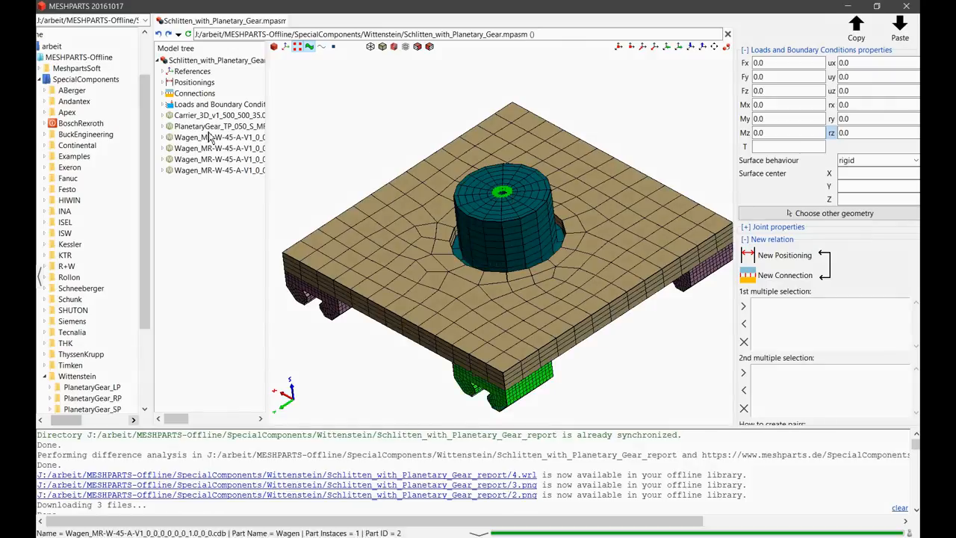
- Switch back to the report generator, update the result table's nodal set to the planetary gear set, and save the command
key("alt+Tab")
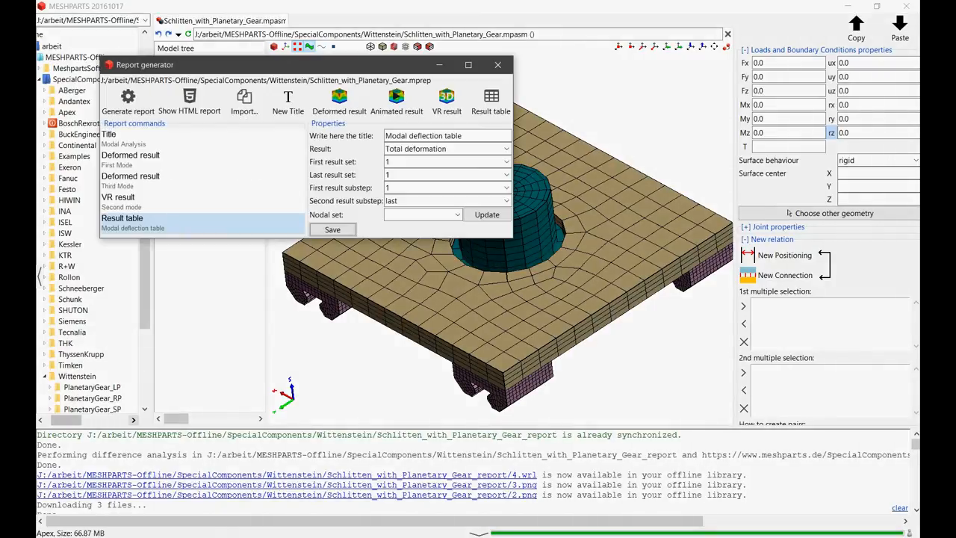
left_click(482, 217)
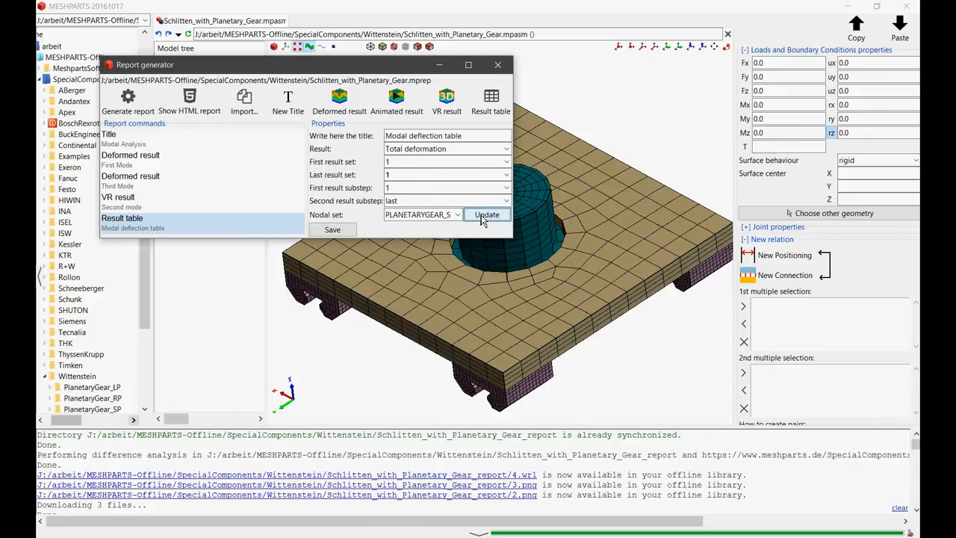
left_click(335, 231)
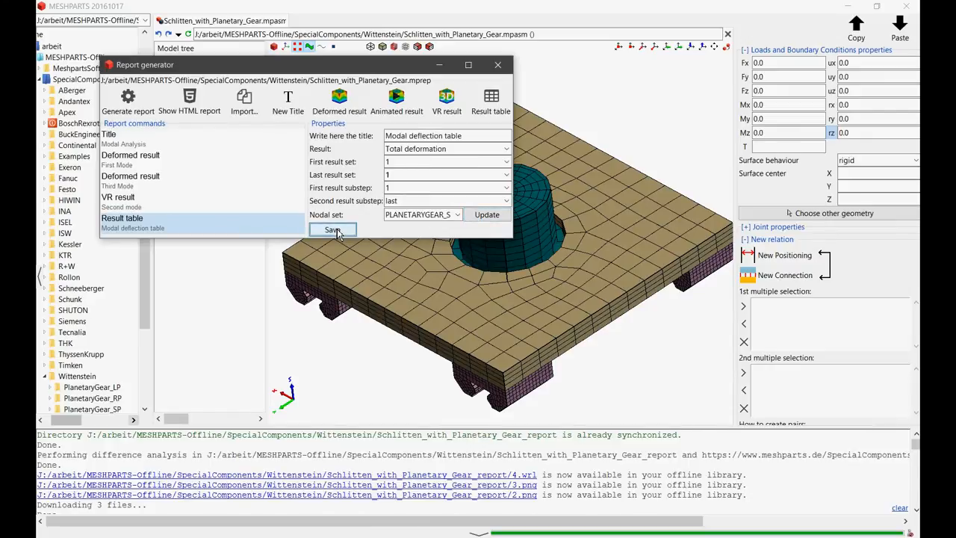
- Regenerate the HTML report with the new result table and reload it in the browser
left_click_drag(270, 66, 424, 41)
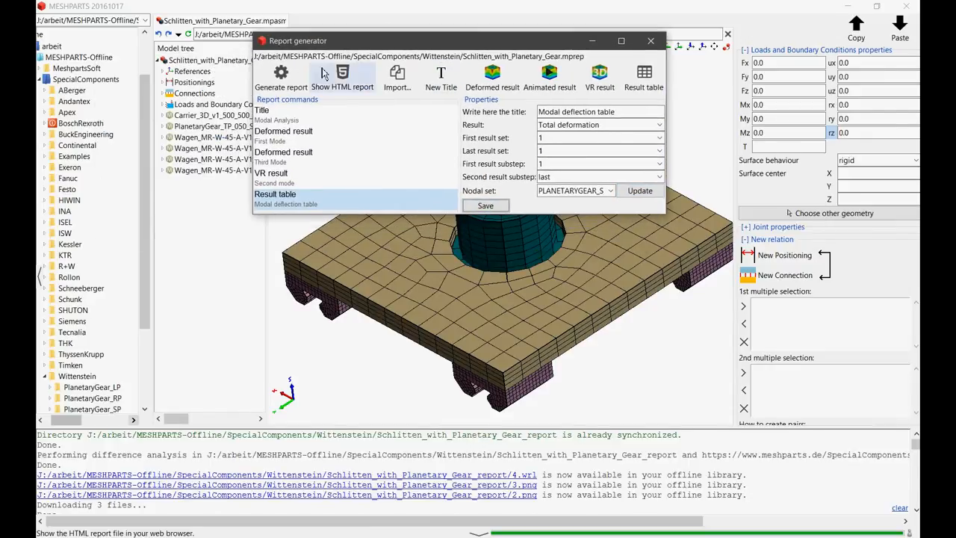
left_click(290, 87)
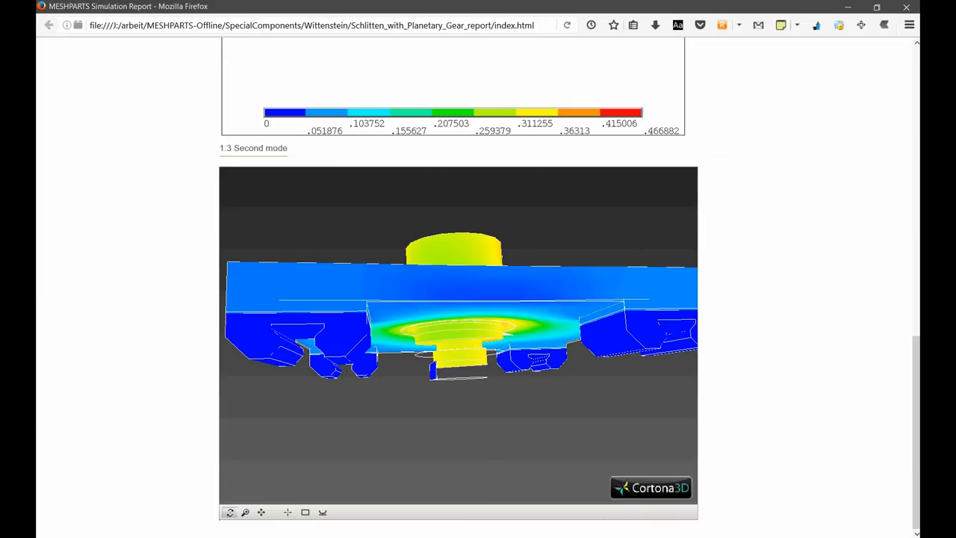
scroll(817, 336, "up", 1)
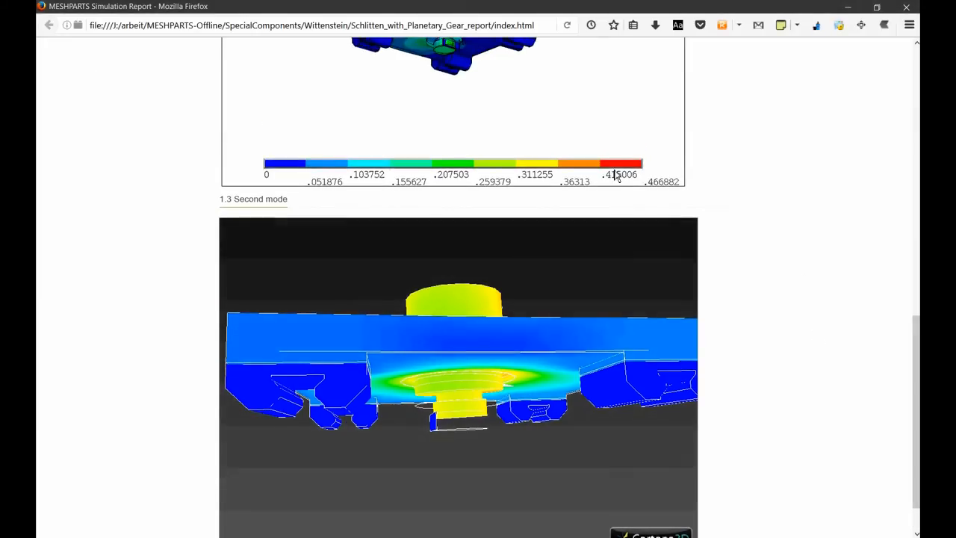
scroll(614, 170, "down", 1)
left_click(568, 30)
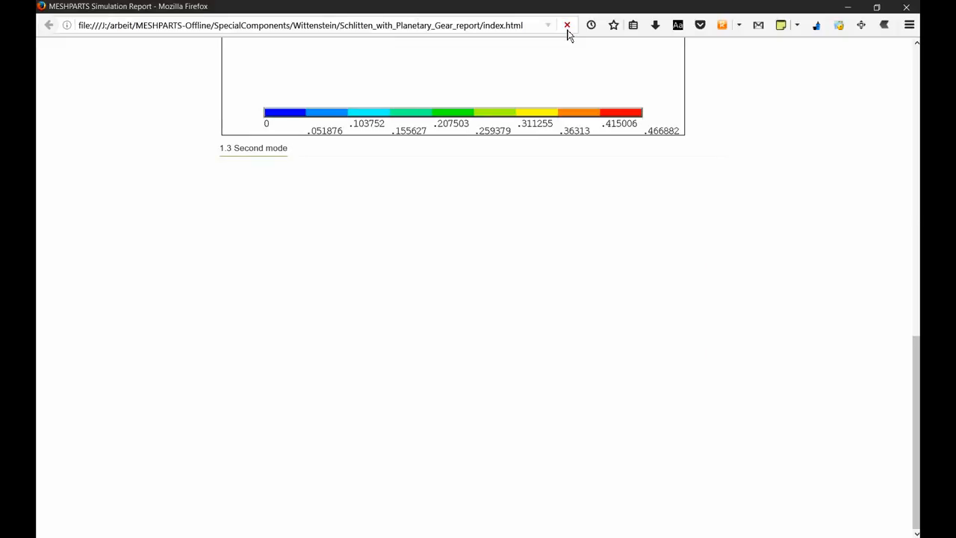
- Examine the Load step and Total deformation columns of the Modal deflection table at the end of the report
scroll(821, 343, "down", 5)
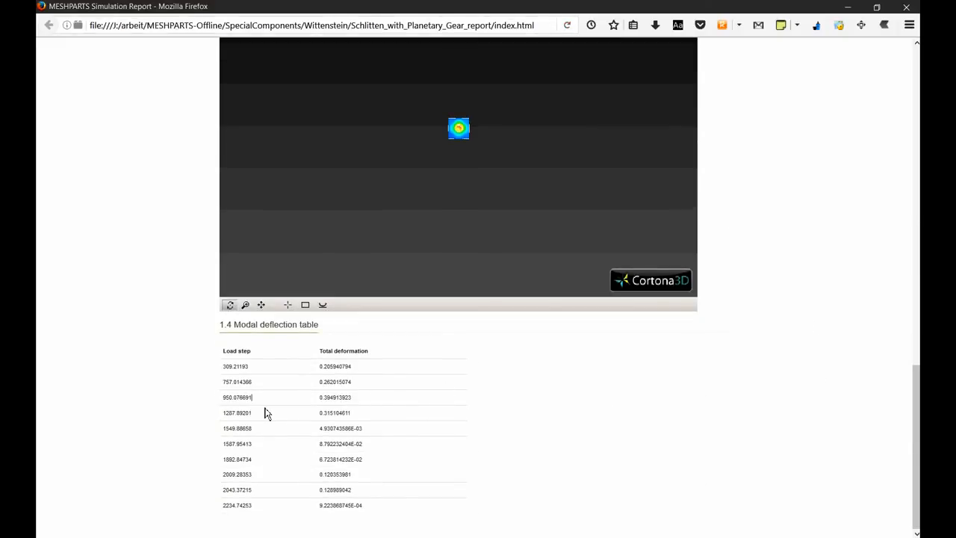
scroll(266, 413, "up", 3, "ctrl")
scroll(66, 407, "down", 5)
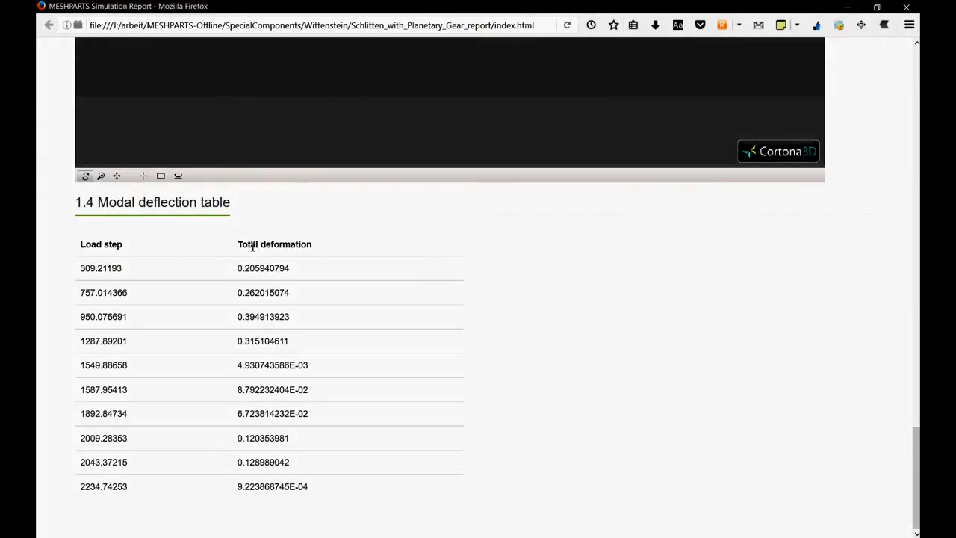
left_click_drag(238, 243, 306, 256)
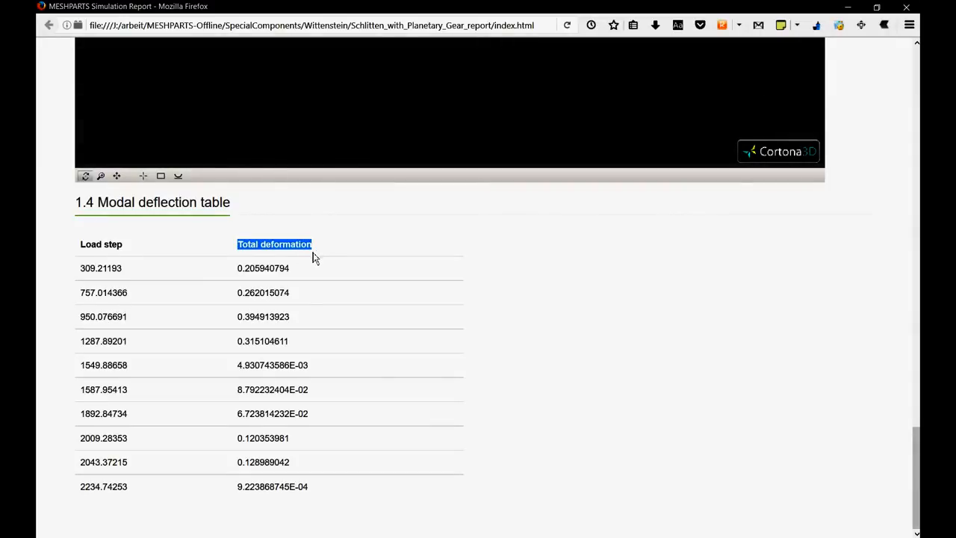
left_click_drag(81, 244, 123, 256)
left_click(340, 501)
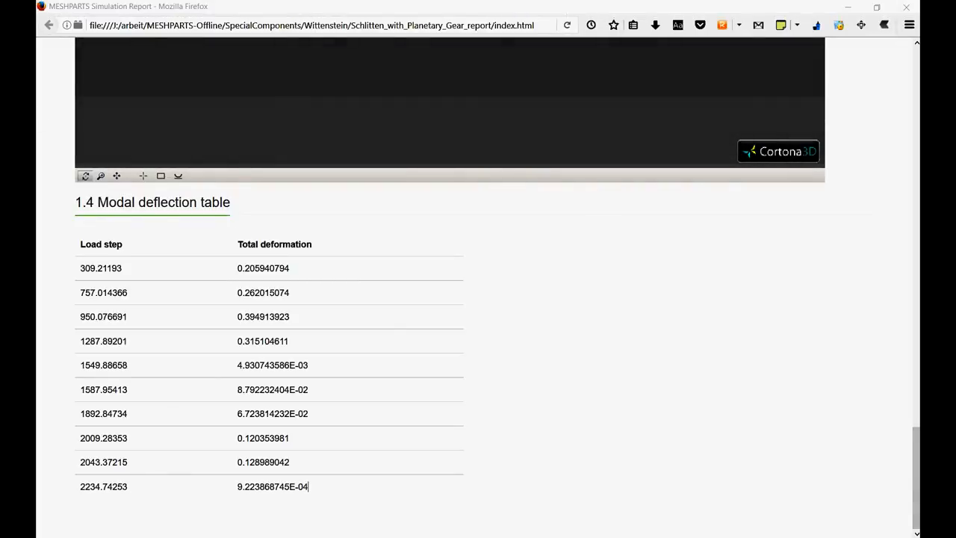
- Switch back to the report generator and reposition its window over the browser report
key("alt+Tab")
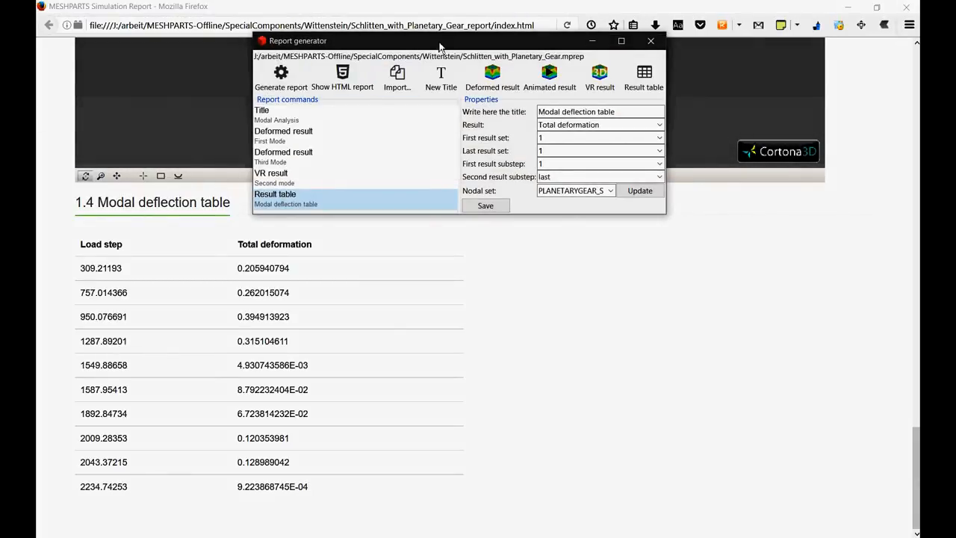
left_click_drag(440, 45, 448, 90)
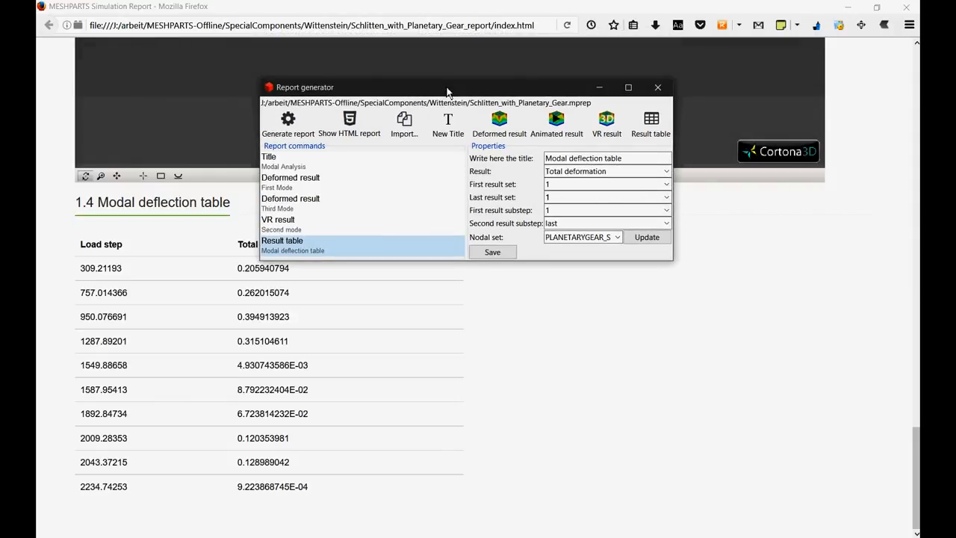